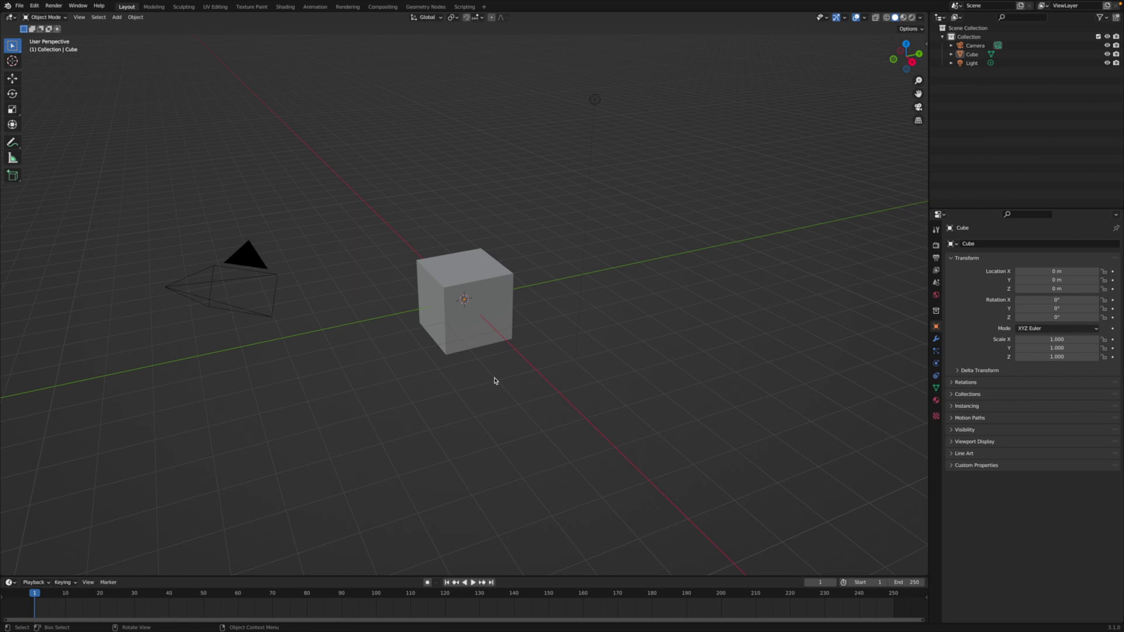
- Select the camera, then the light, and orbit the view slightly around the scene
left_click(232, 271)
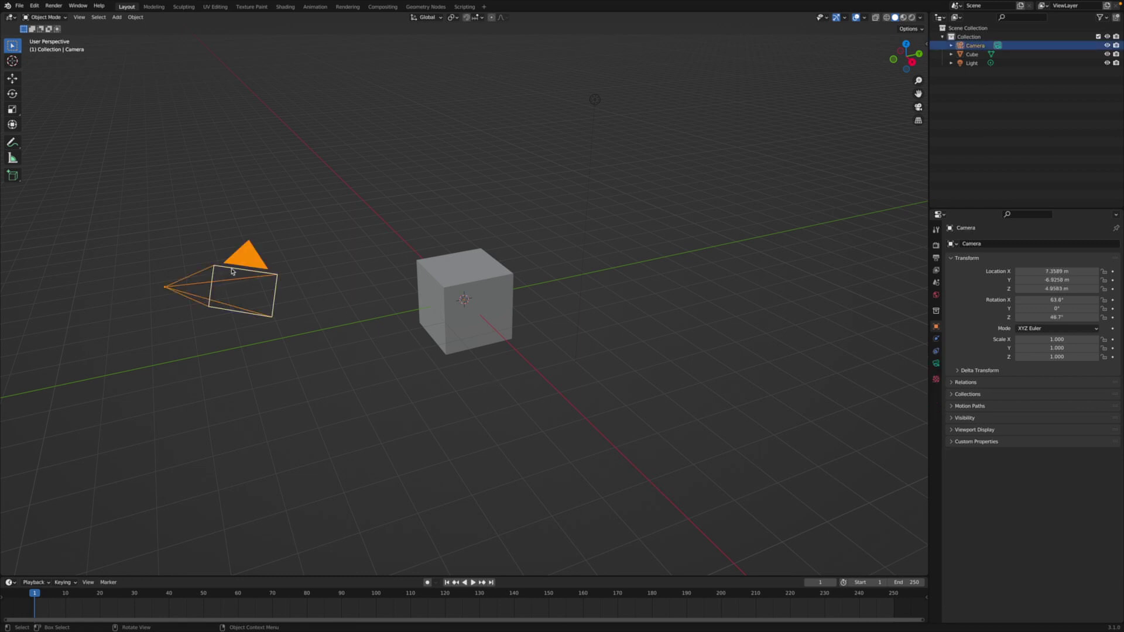
left_click(596, 103)
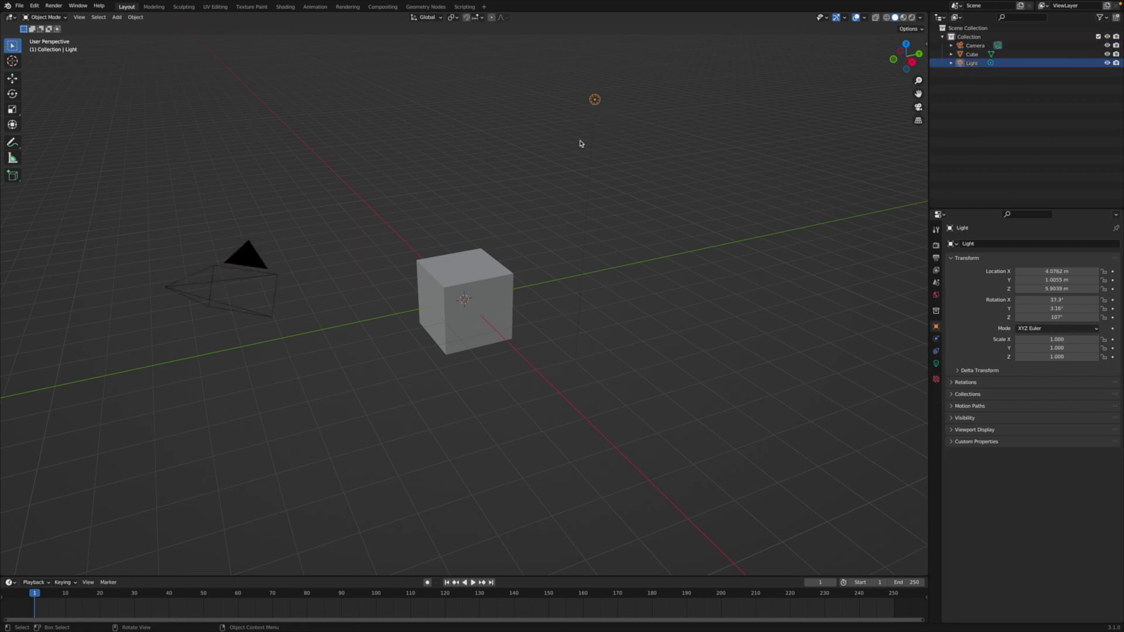
middle_click_drag(580, 144, 233, 309)
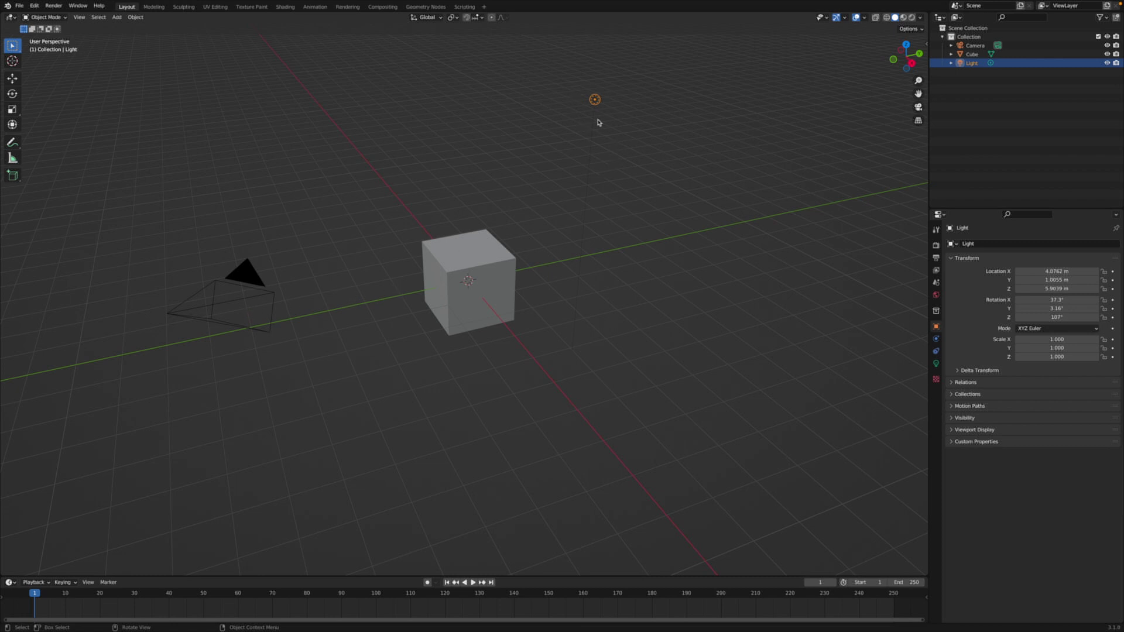
- Switch the render engine to Cycles in Render Properties
left_click(936, 247)
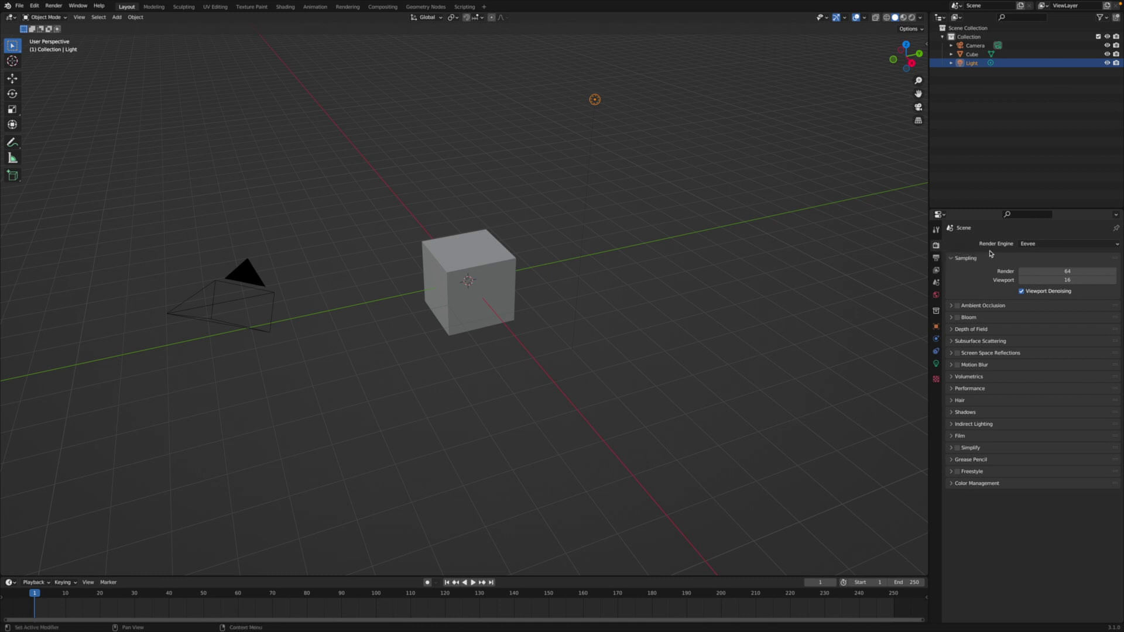
left_click(1032, 245)
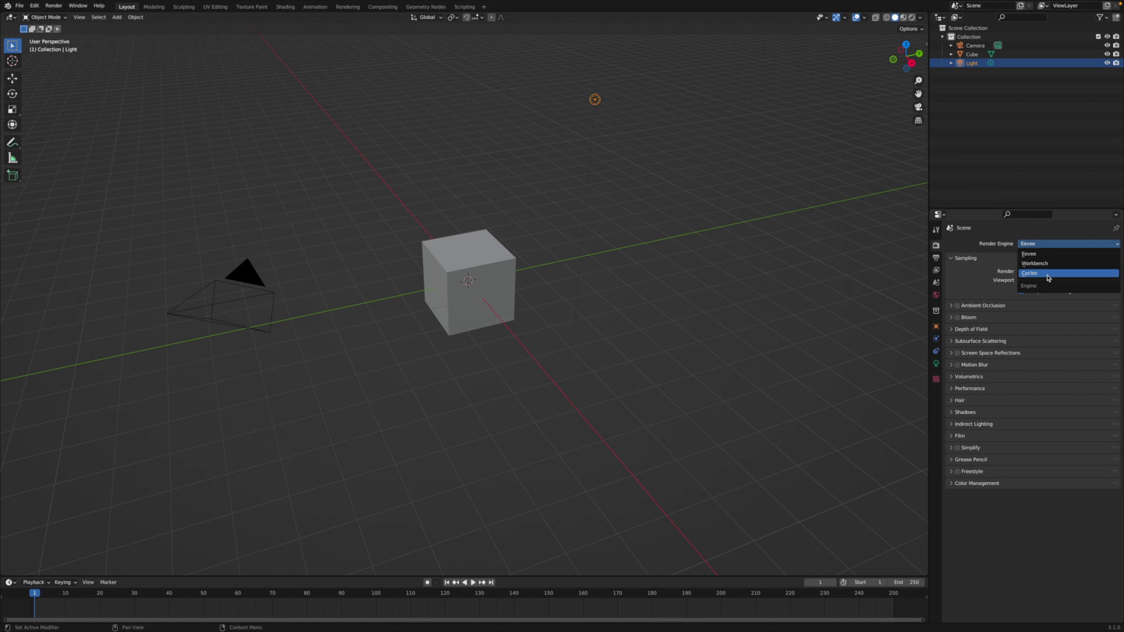
left_click(1043, 274)
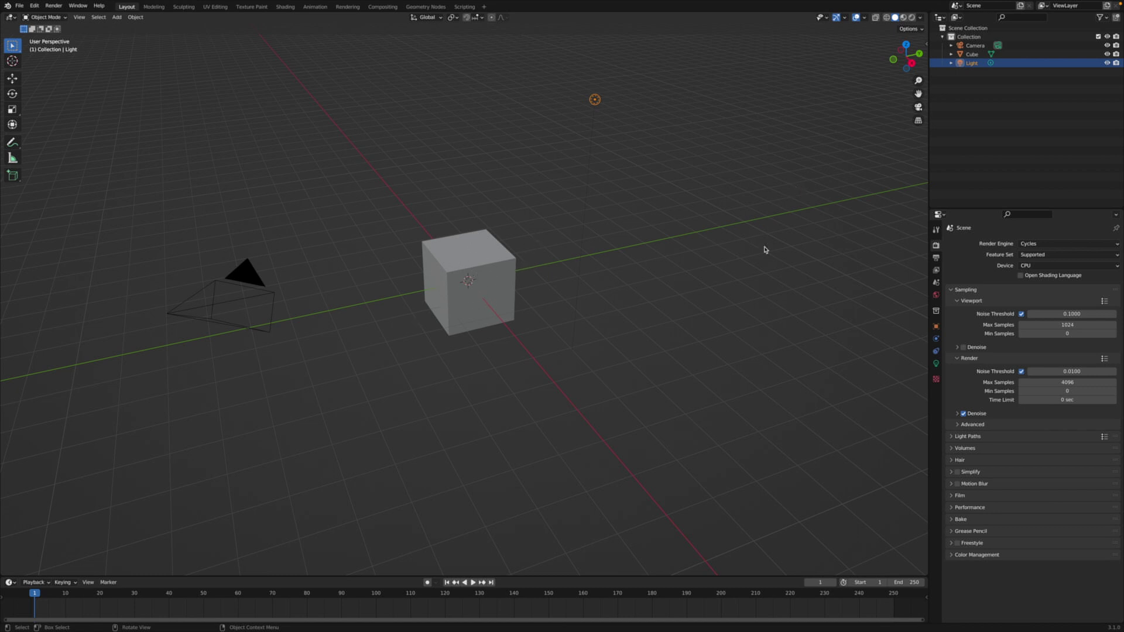
- Switch to Rendered shading and raise the cube along Z with the move gizmo
left_click(910, 17)
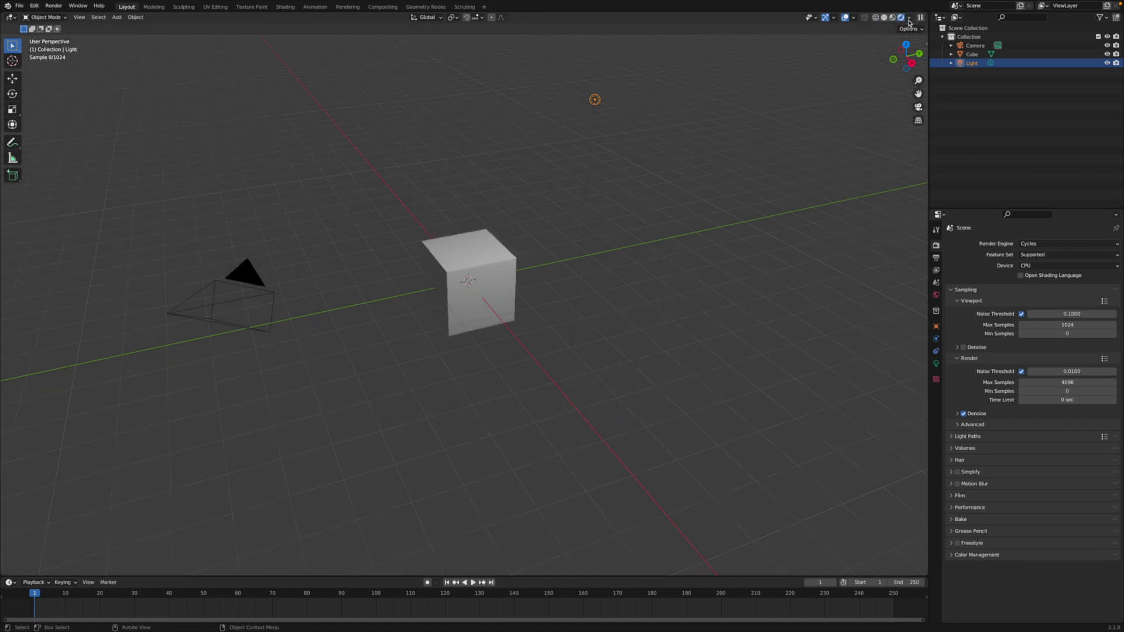
middle_click_drag(668, 266, 652, 277)
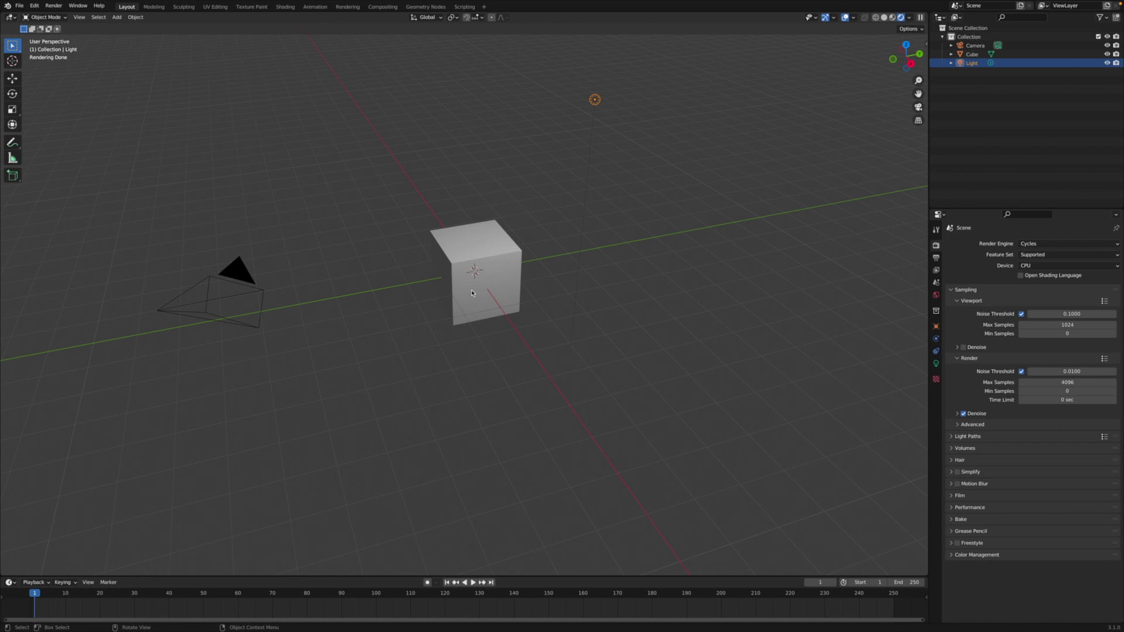
left_click(474, 295)
left_click(16, 80)
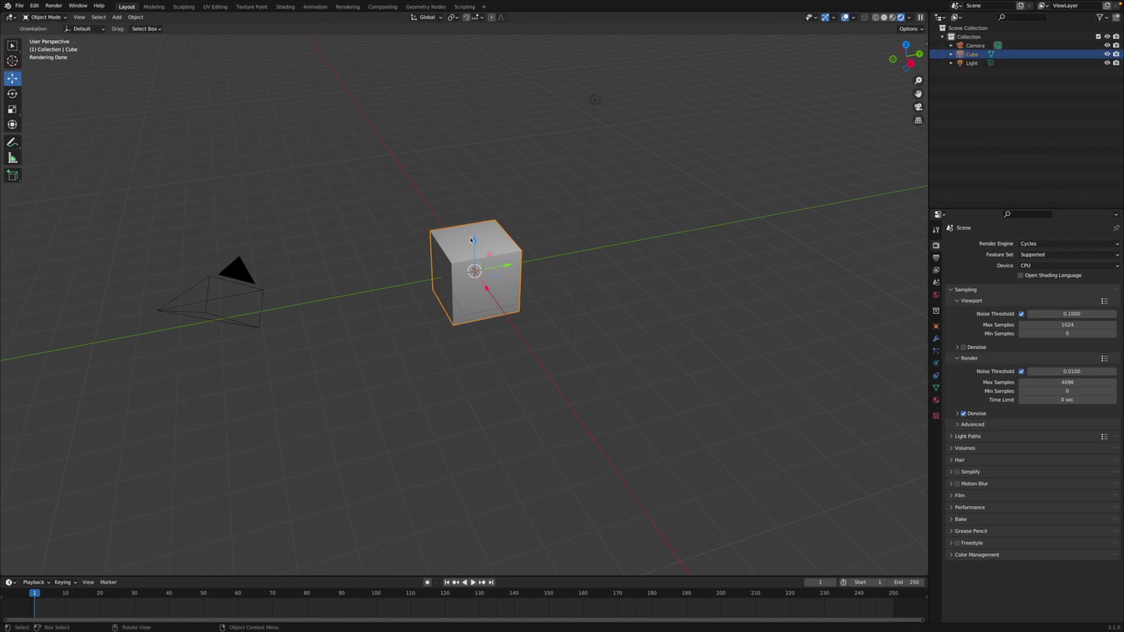
left_click_drag(474, 241, 474, 208)
- Orbit the view, deselect the cube and bring up the Add menu
middle_click_drag(389, 298, 394, 306)
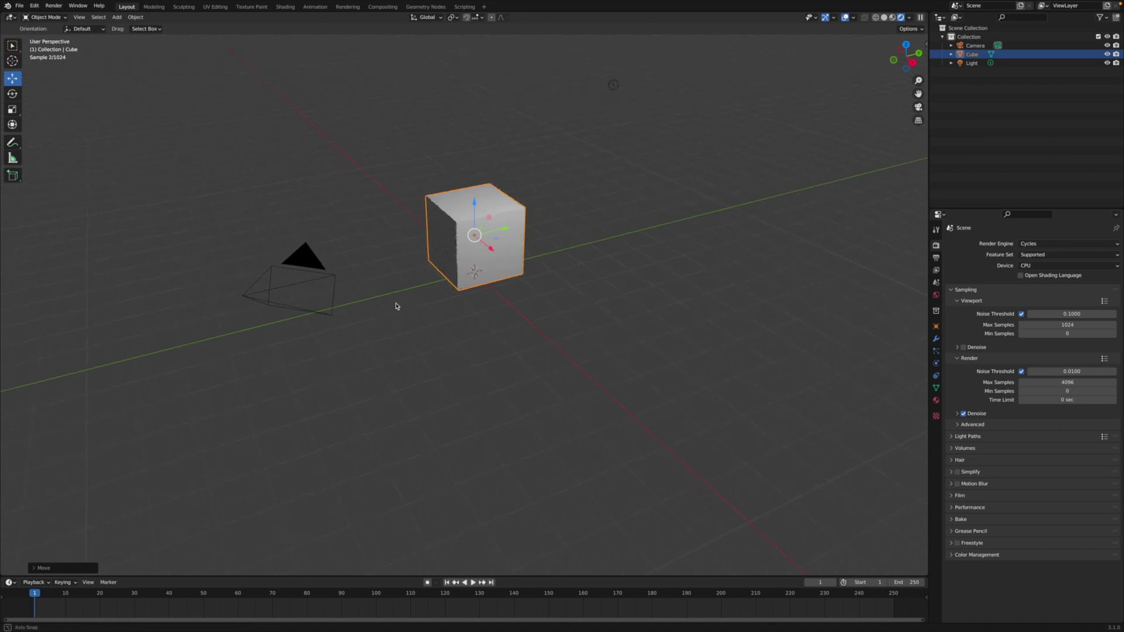
left_click(99, 65)
left_click(117, 17)
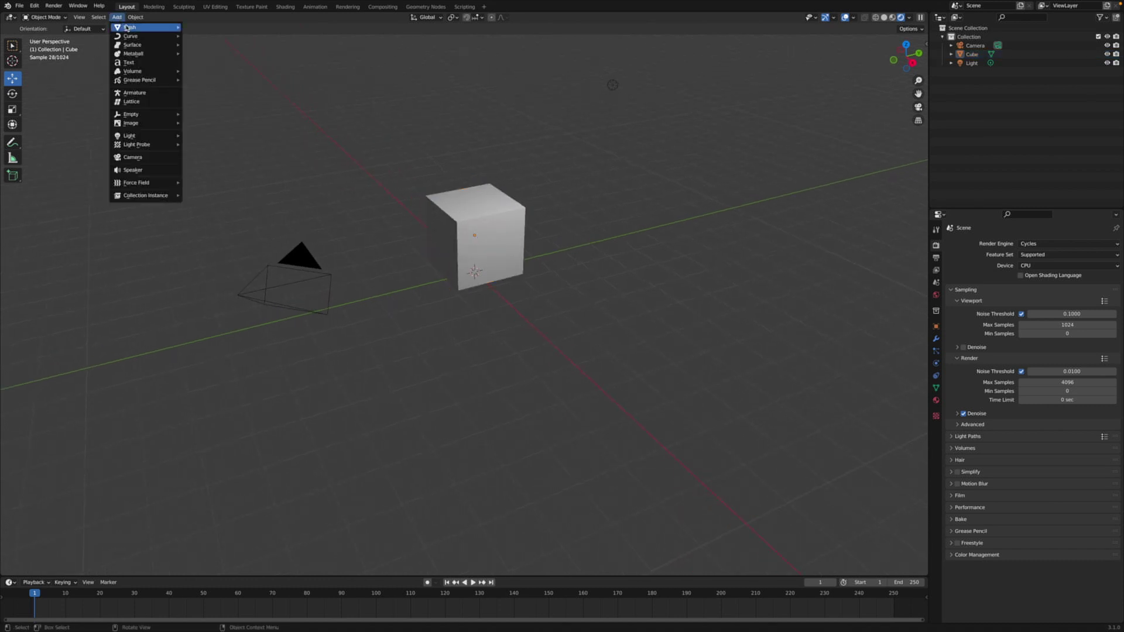
- Add a mesh plane and scale it about 13.6 times into a floor
mouse_move(126, 26)
left_click(203, 27)
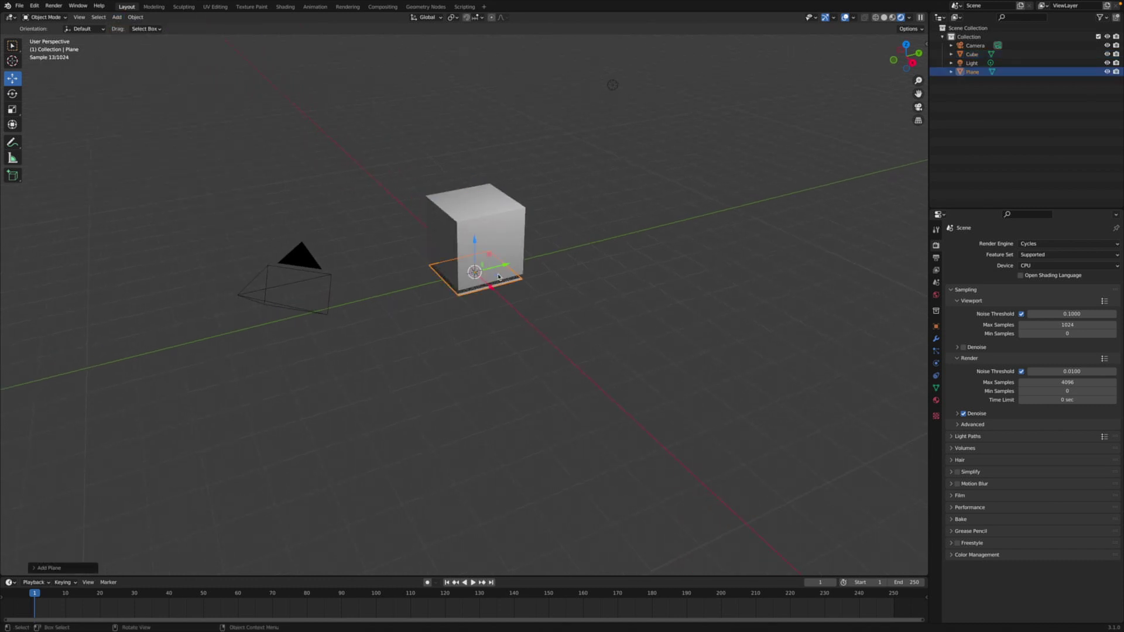
key("g")
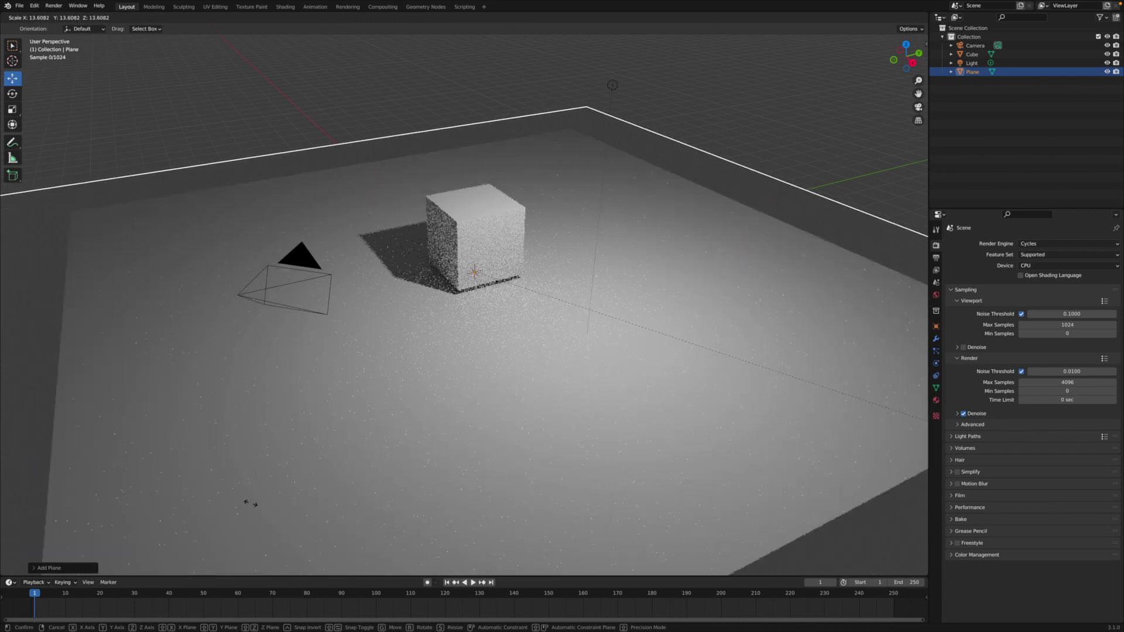
left_click(410, 319)
- Select the cube, briefly hide and unhide it, then lower it onto the floor
left_click(468, 211)
key("h")
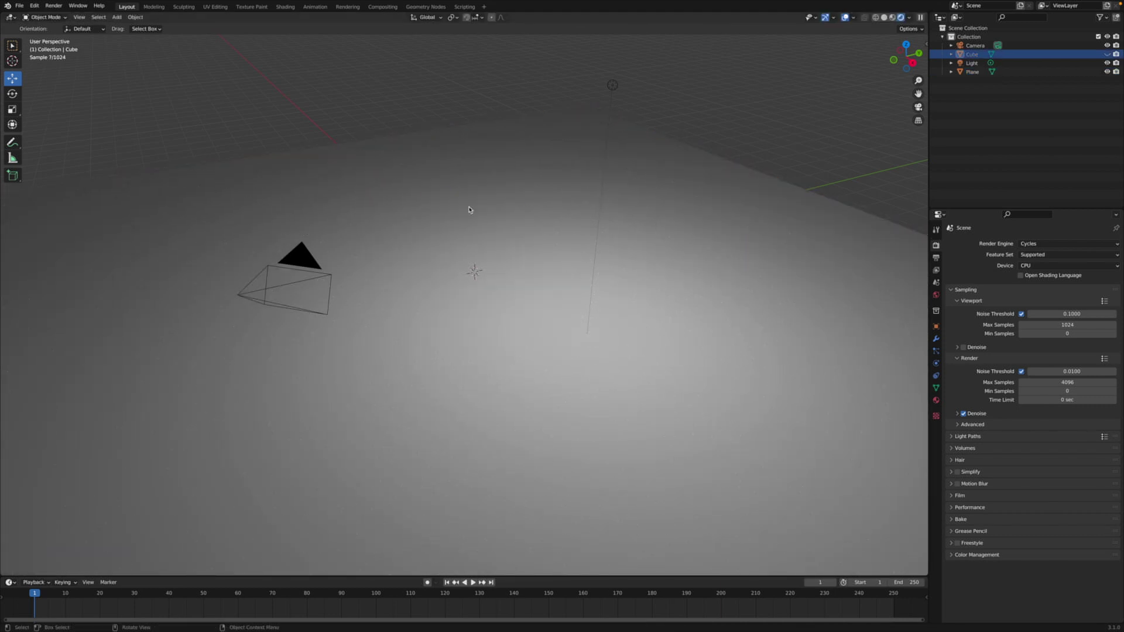
key("alt+h")
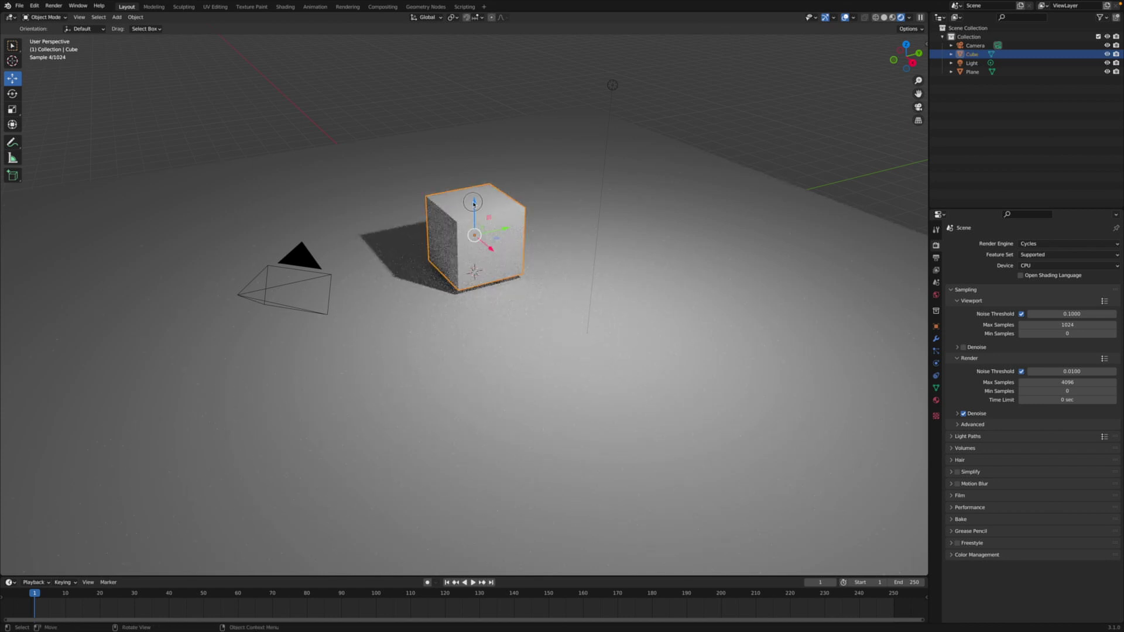
left_click_drag(473, 204, 473, 209)
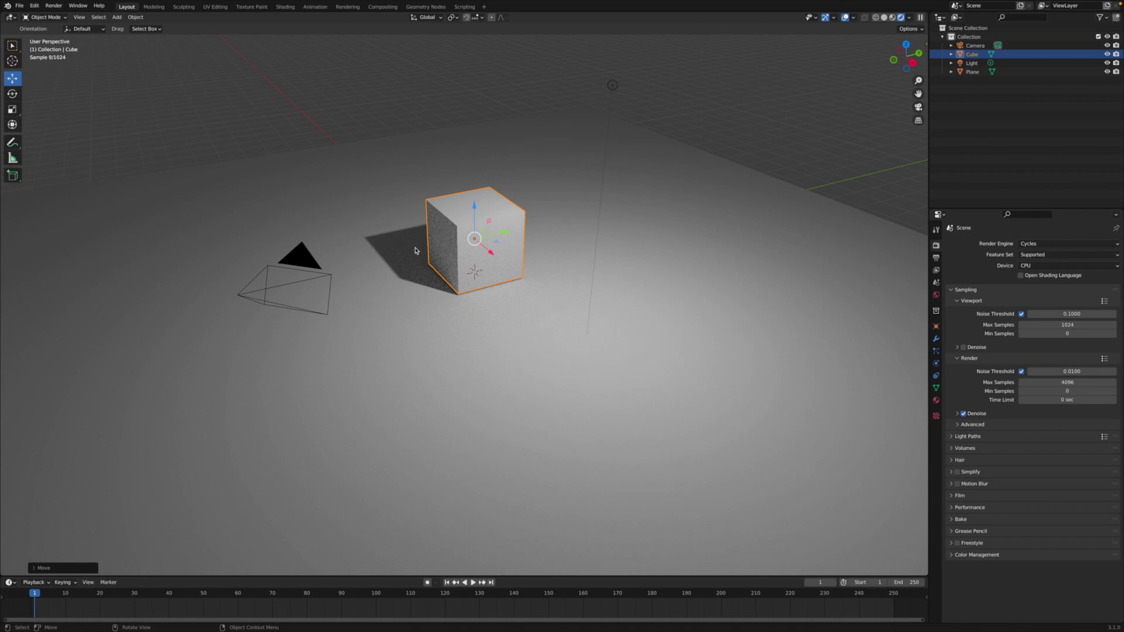
- Make a first bevel attempt on the cube in Edit Mode, then return to Object Mode
key("Tab")
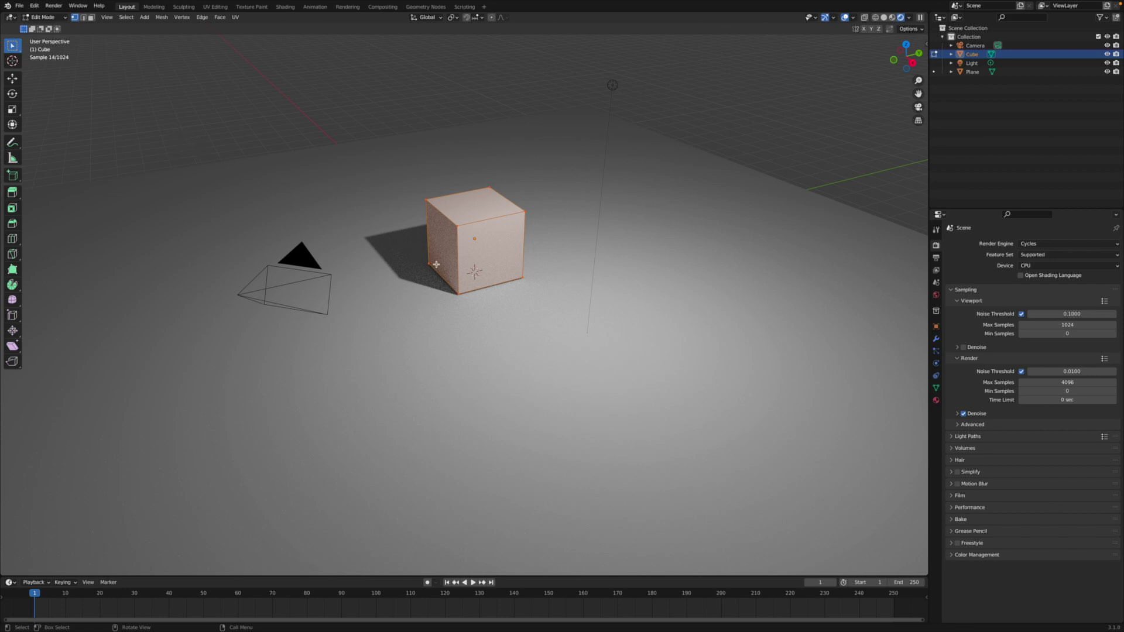
key("ctrl+b")
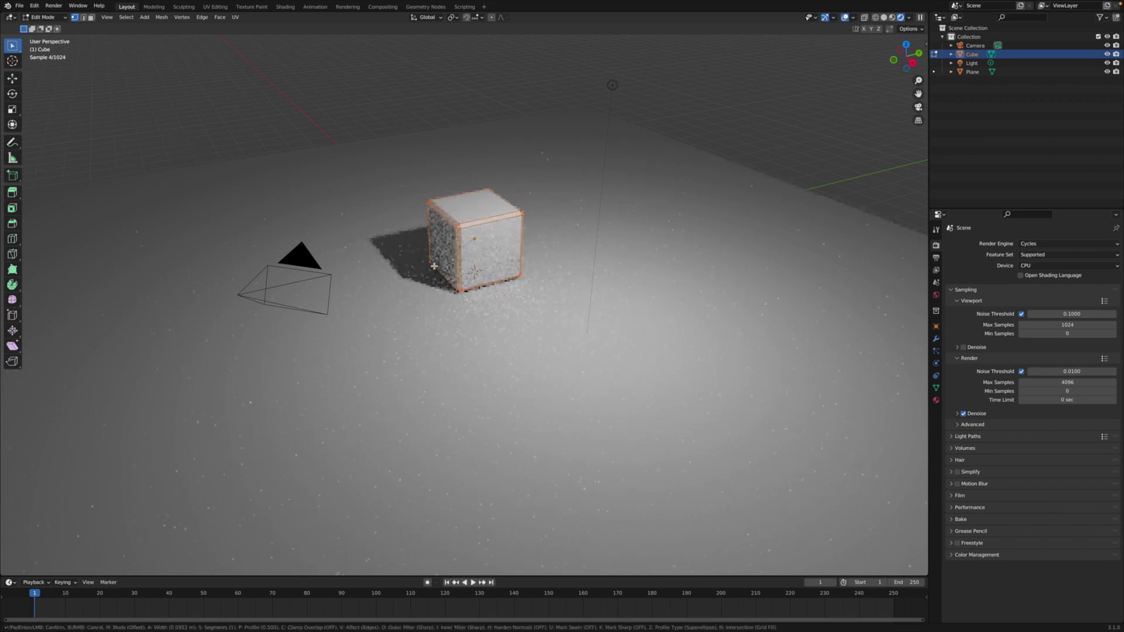
left_click(438, 258)
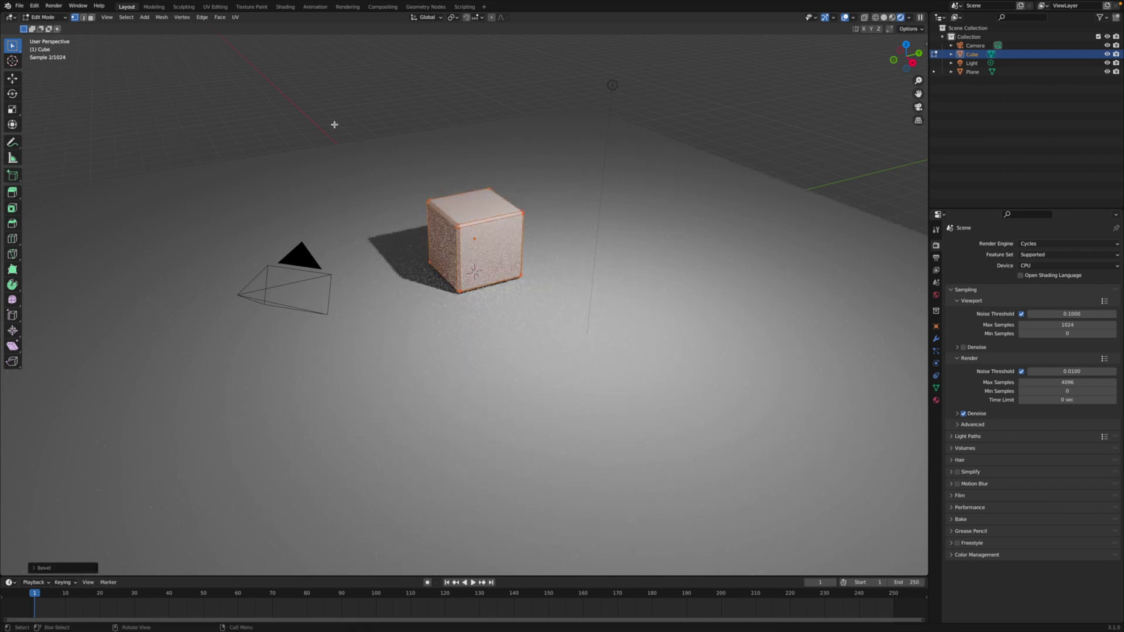
key("Tab")
left_click(310, 104)
middle_click_drag(332, 131, 363, 136)
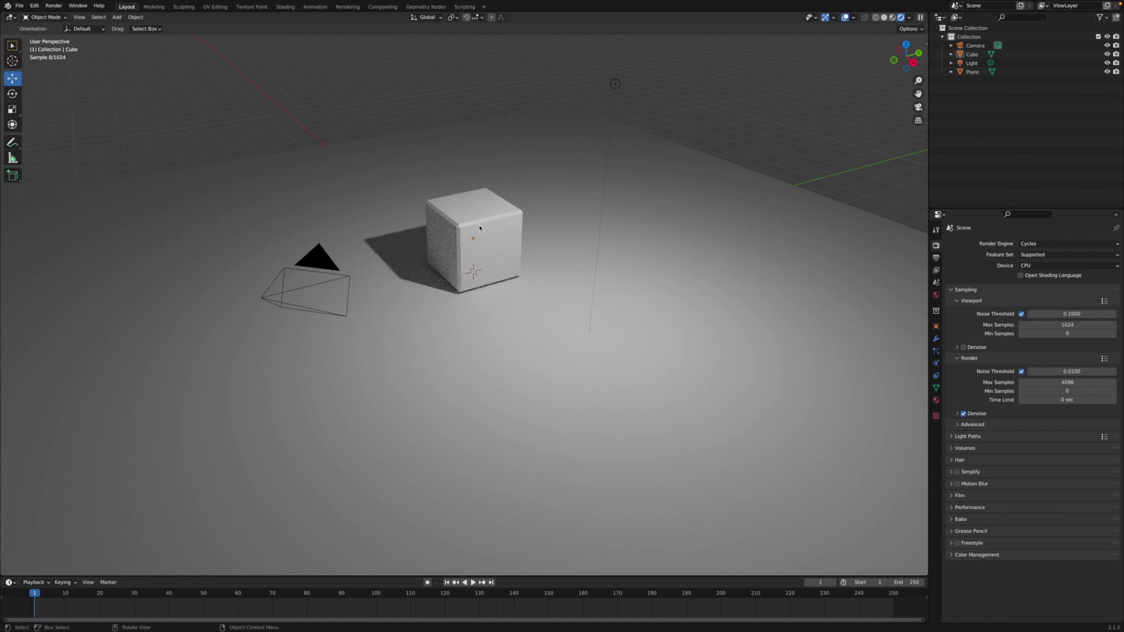
- Select the whole cube mesh and bevel all edges with 3 segments, about 0.0527 m wide
left_click(480, 228)
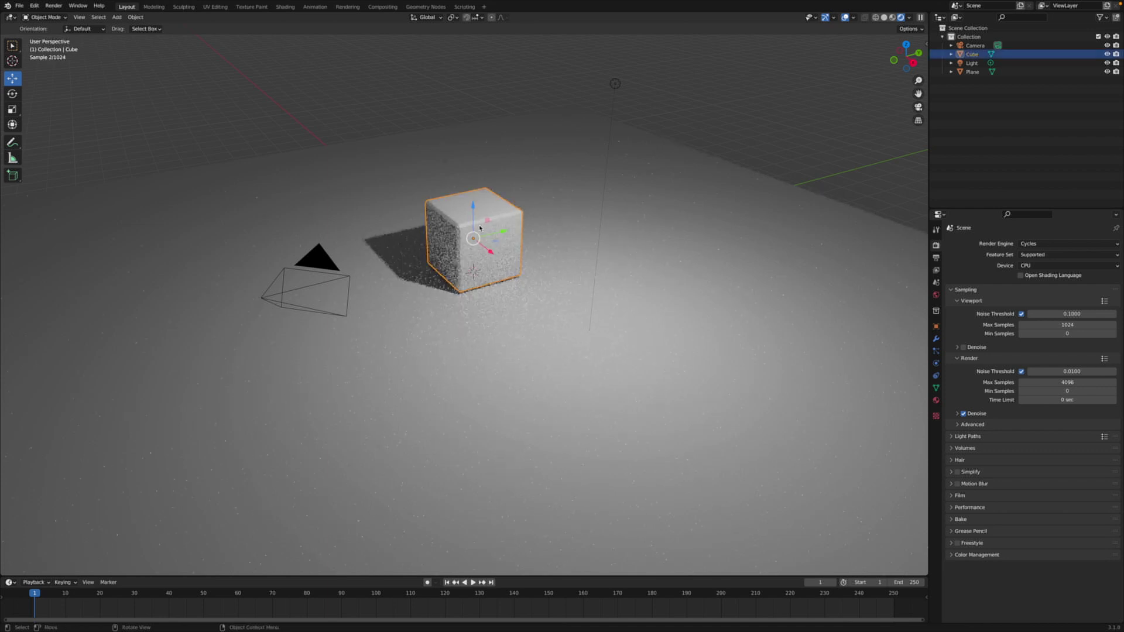
key("Tab")
key("a")
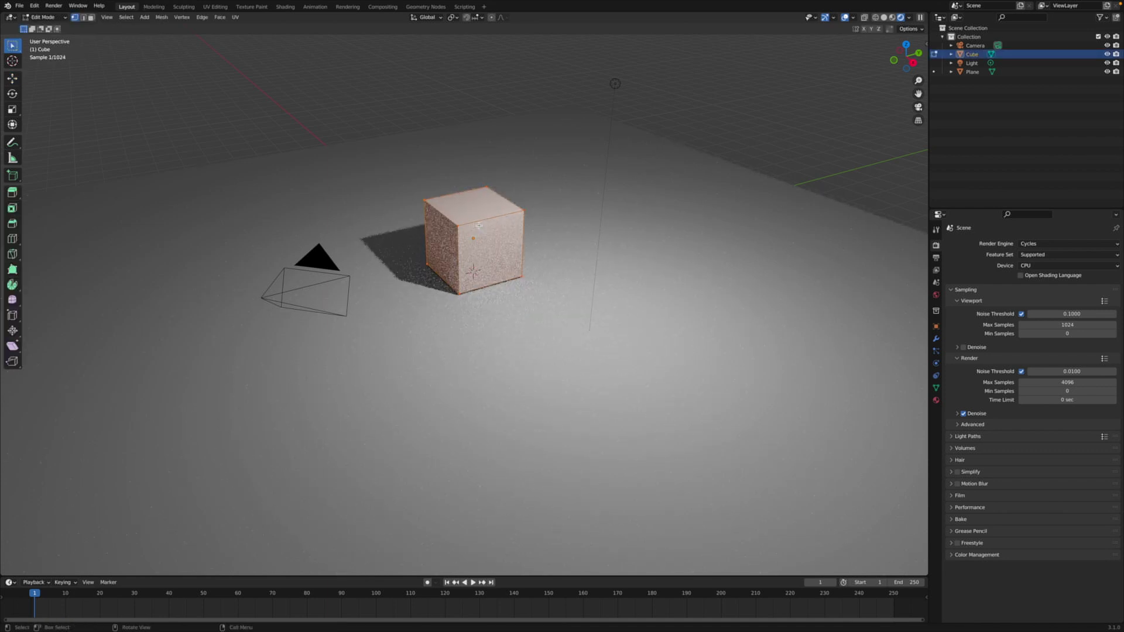
key("ctrl+b")
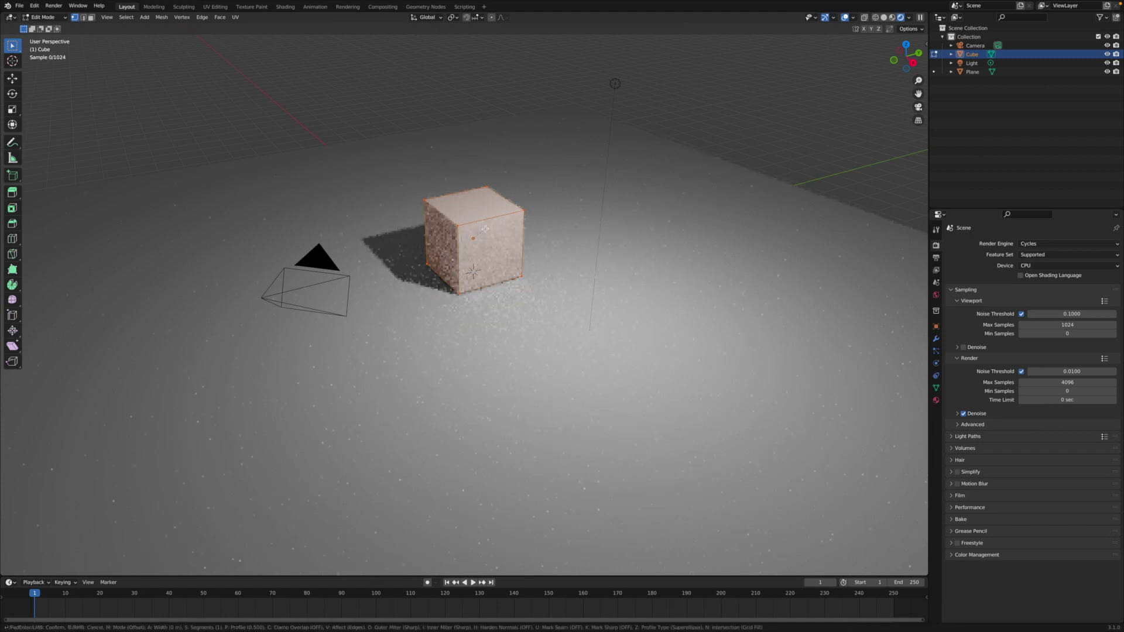
scroll(485, 229, "up", 2)
left_click(486, 229)
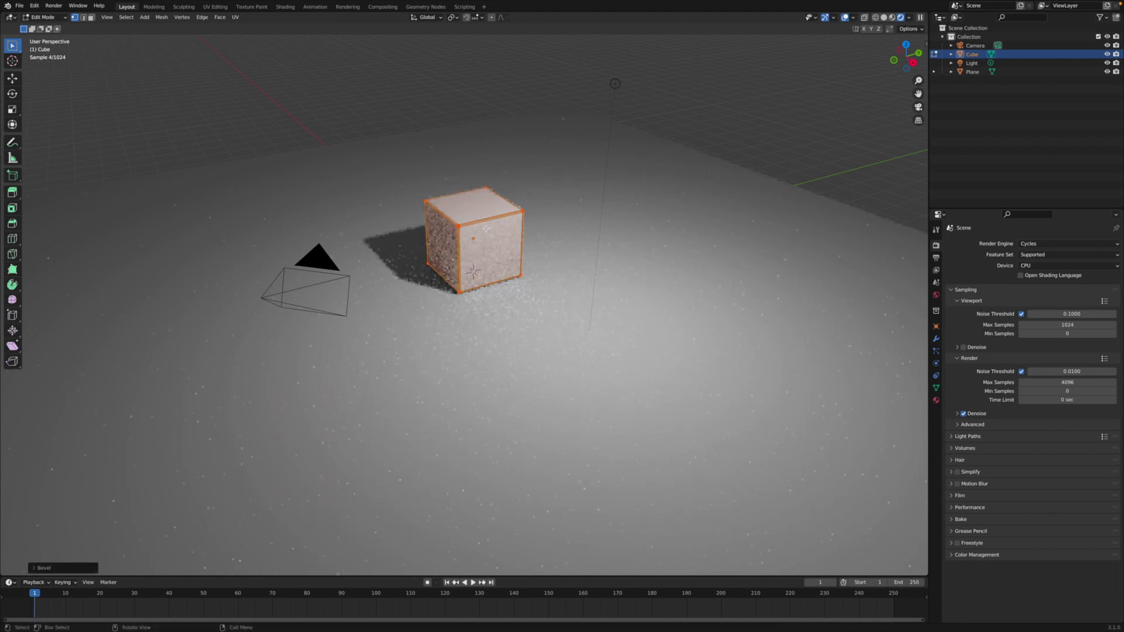
- Deselect the mesh, zoom to check the rounded edges, and return to Object Mode
left_click(466, 223)
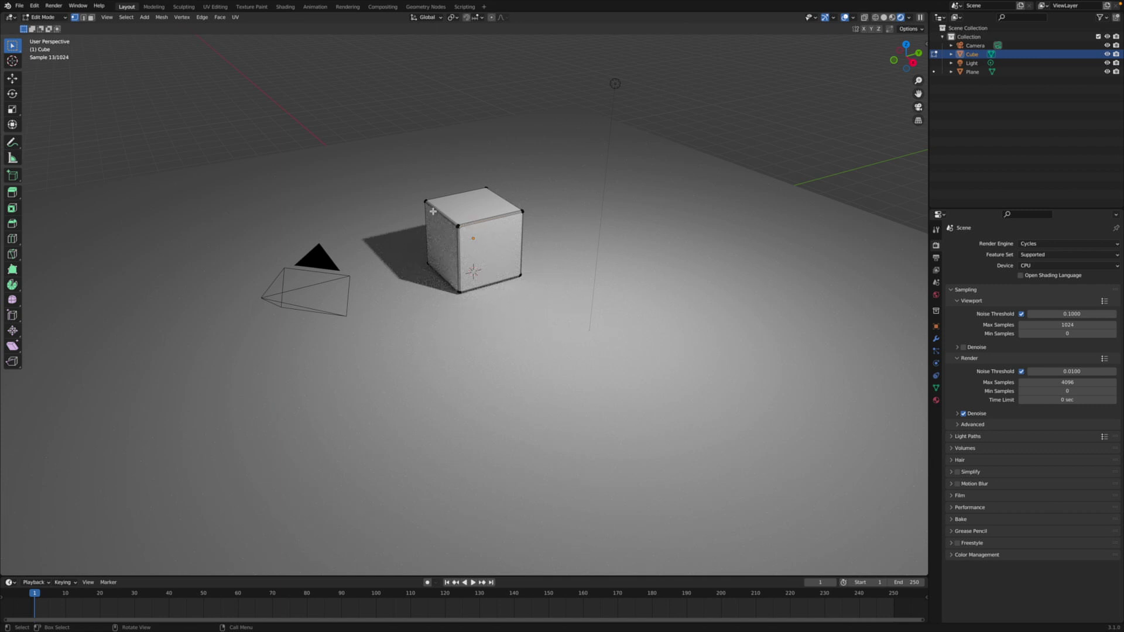
scroll(421, 188, "up", 3)
scroll(402, 158, "down", 3)
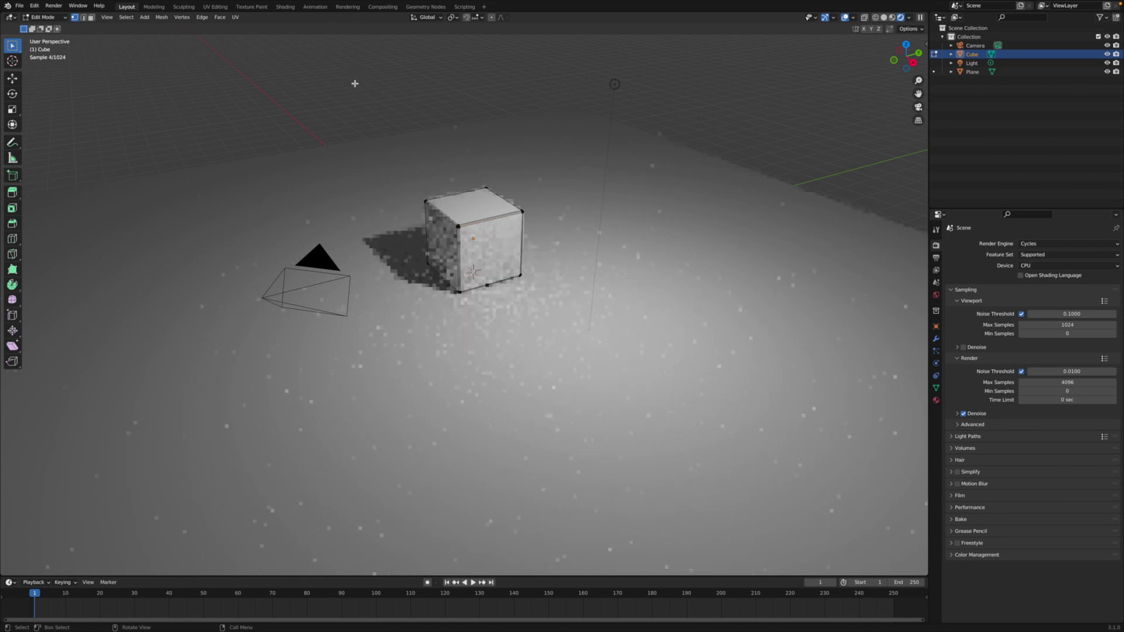
key("Tab")
left_click(328, 111)
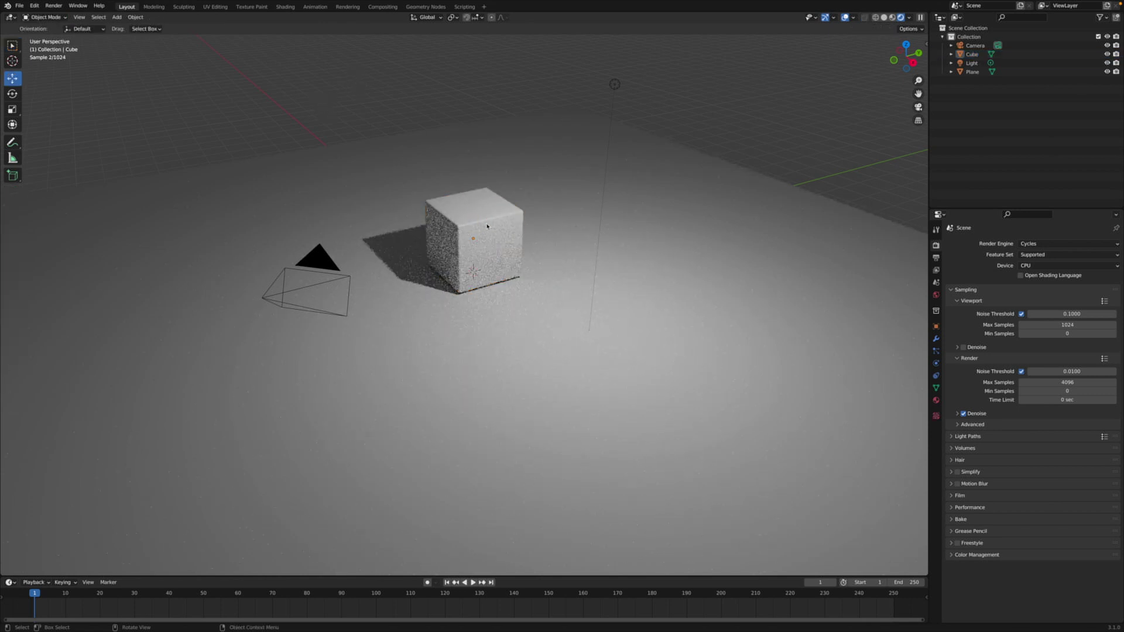
- Nudge the cube slightly down along Z so it rests on the floor, then deselect it
left_click(483, 280)
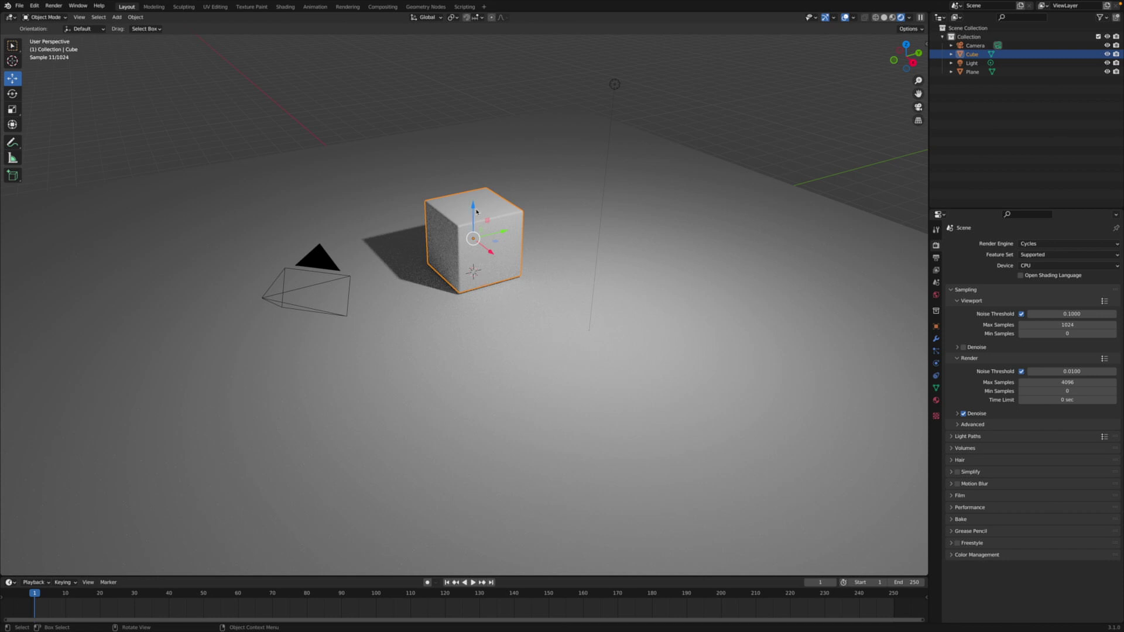
left_click_drag(473, 205, 473, 209)
left_click(312, 96)
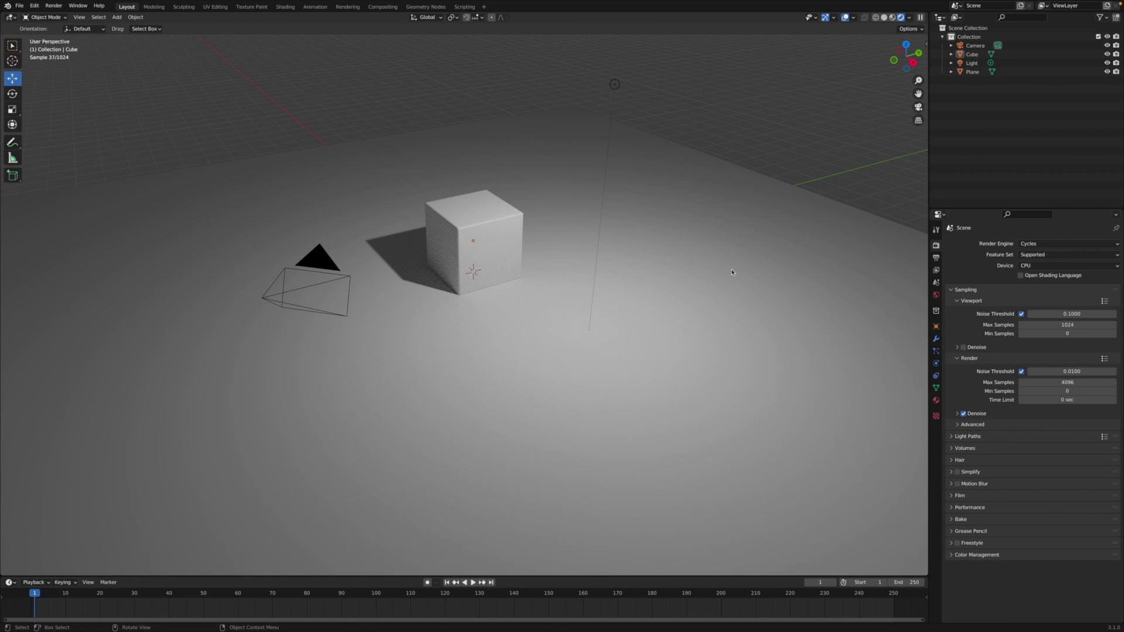
- Set the World Properties colour input to an Environment Texture
left_click(936, 296)
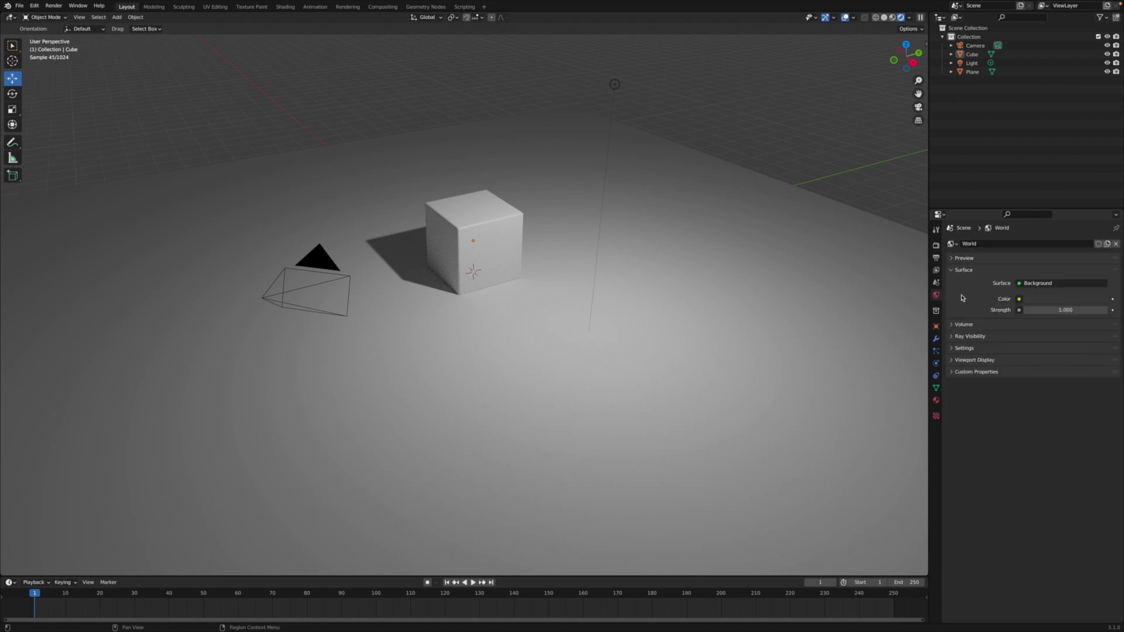
left_click(1019, 299)
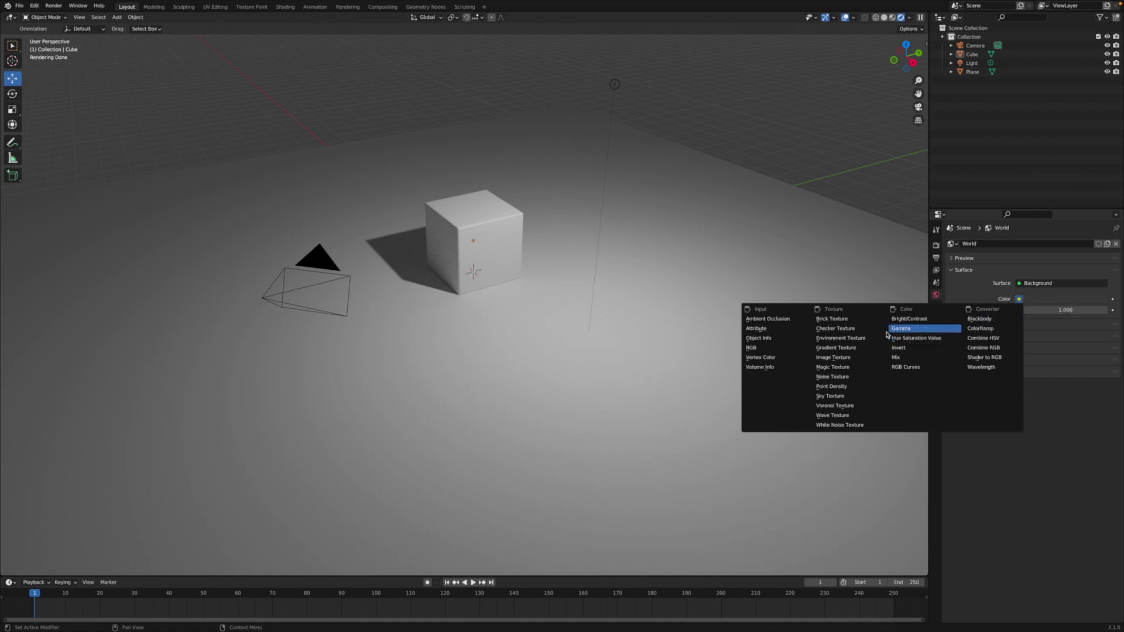
left_click(840, 341)
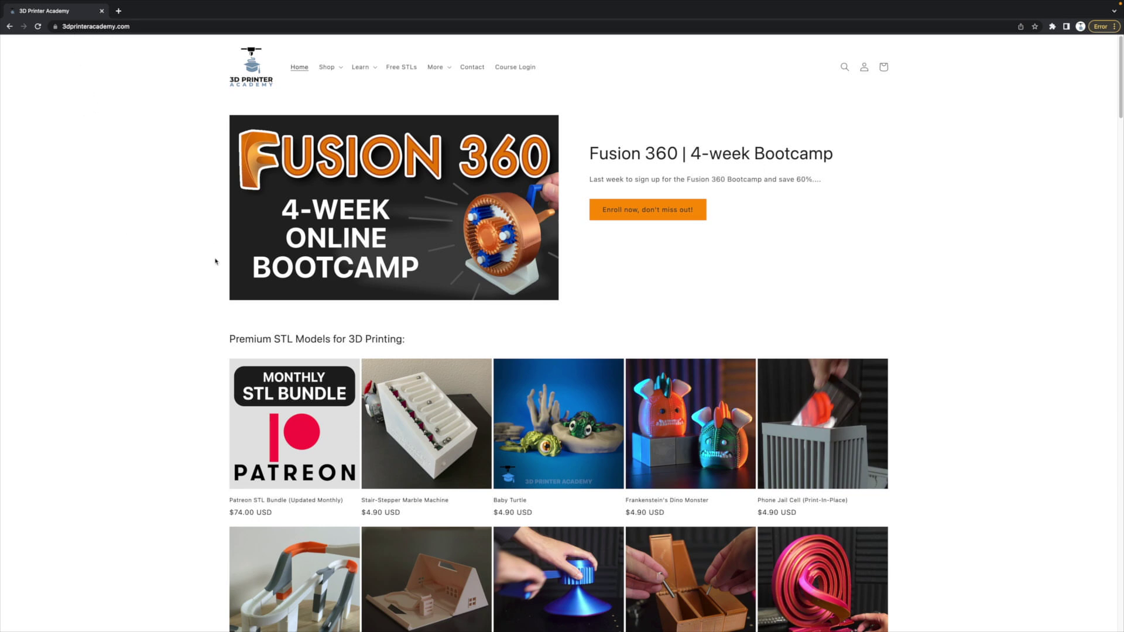
- Search the site for 'hdr', open Free HDR Lighting Scenes for Blender and choose Buy it now
left_click(844, 68)
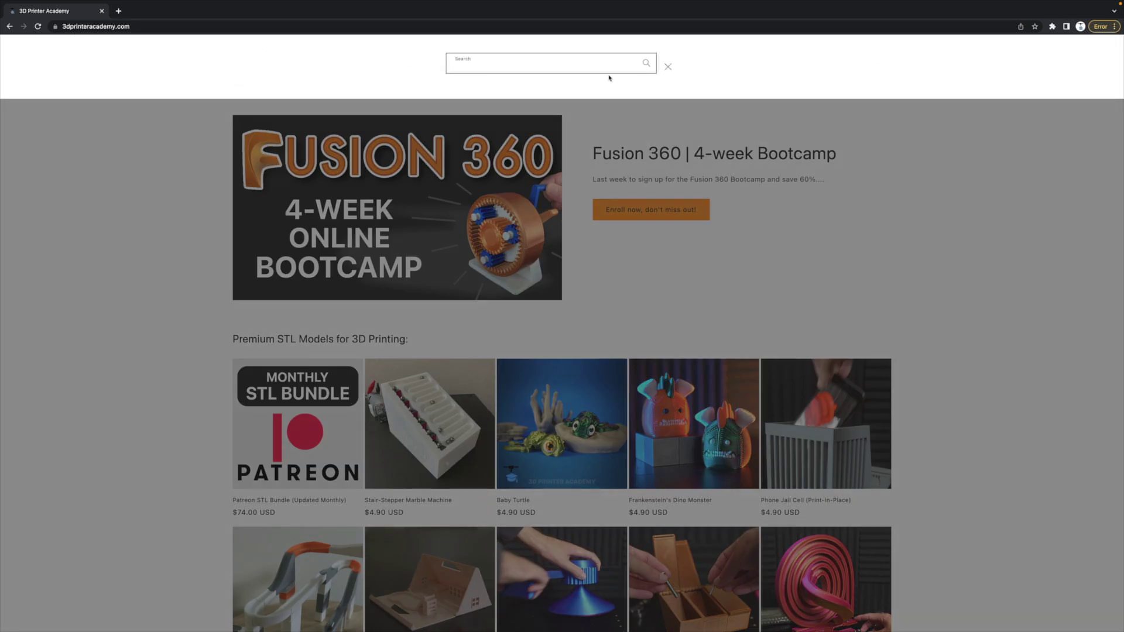
type("hdr")
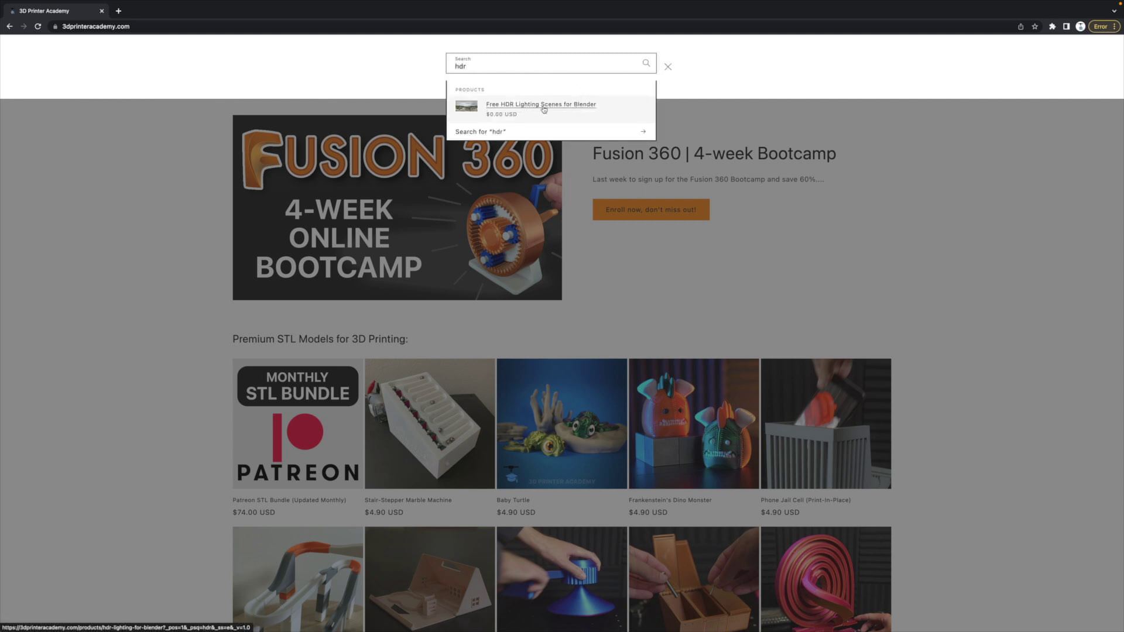
left_click(556, 110)
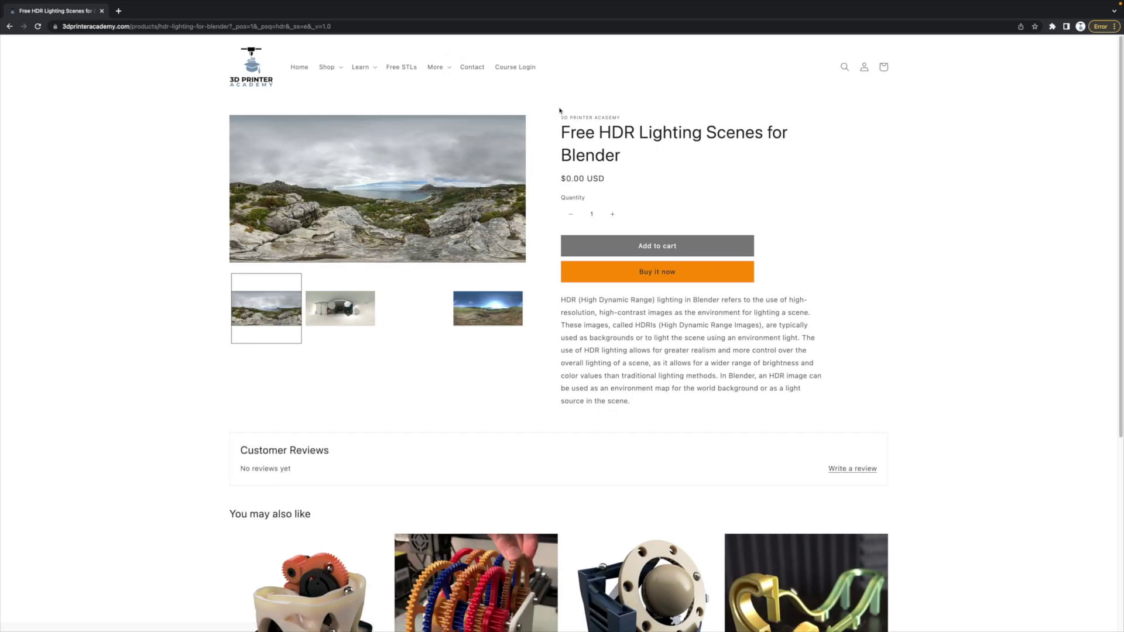
left_click(602, 276)
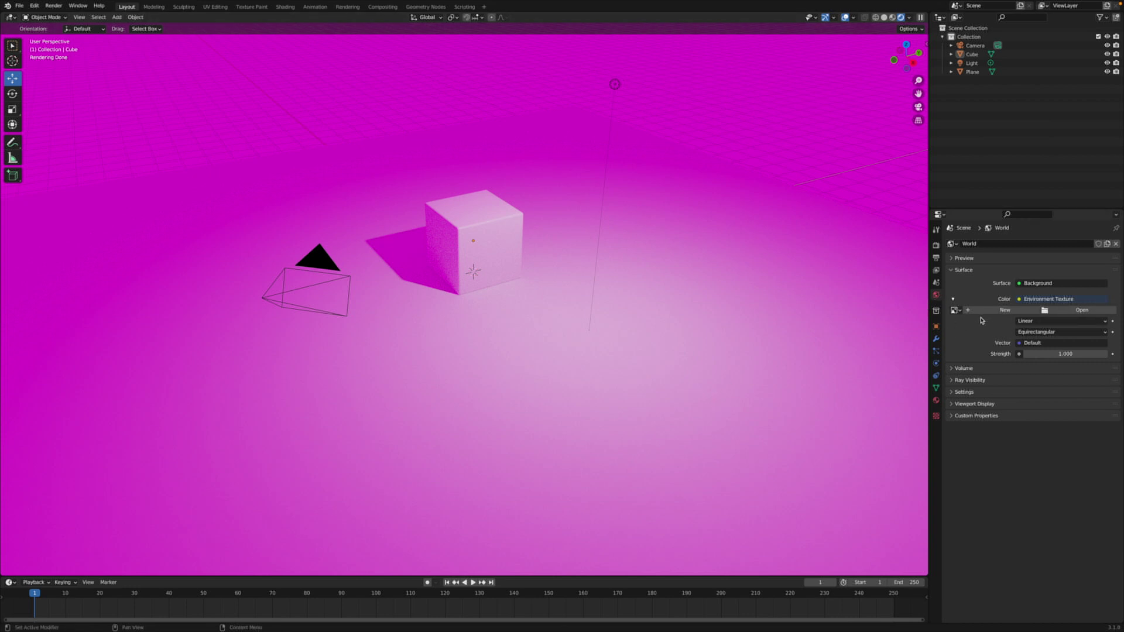
- Load cannon_4k.exr into the Environment Texture, then select the cube
left_click(1076, 311)
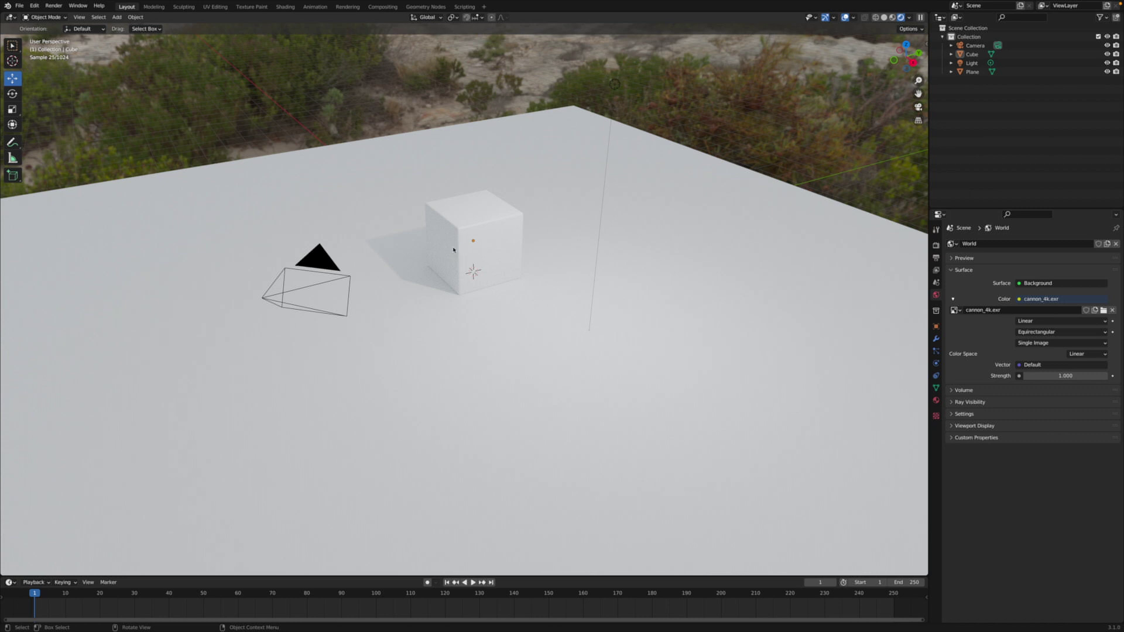
left_click(489, 231)
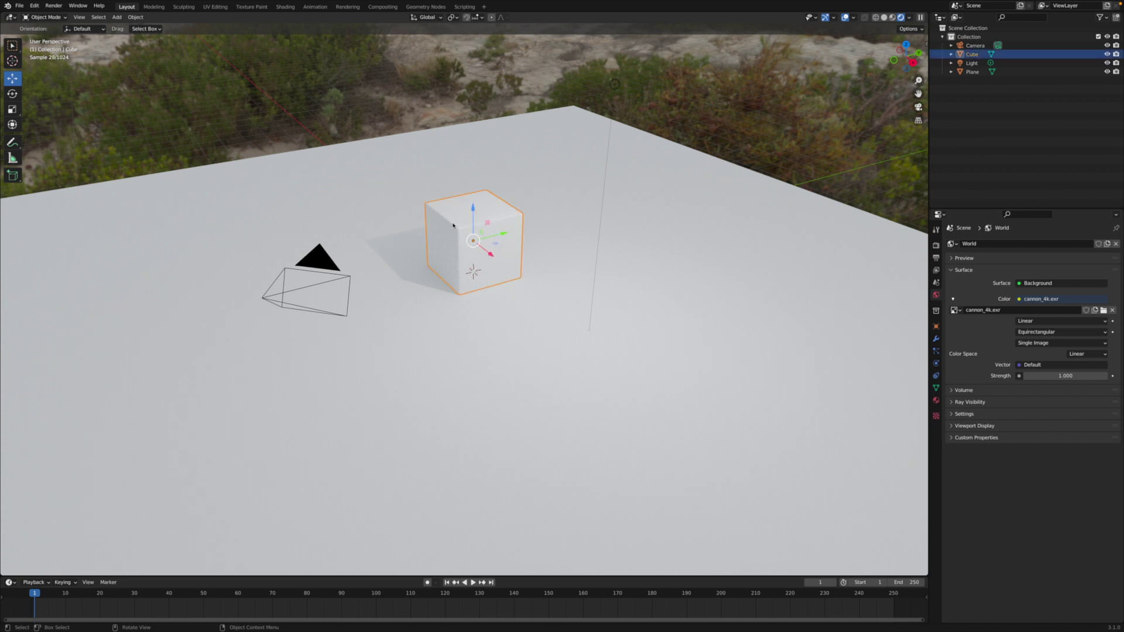
- Give the cube's material a dark orange Base Color
left_click(936, 402)
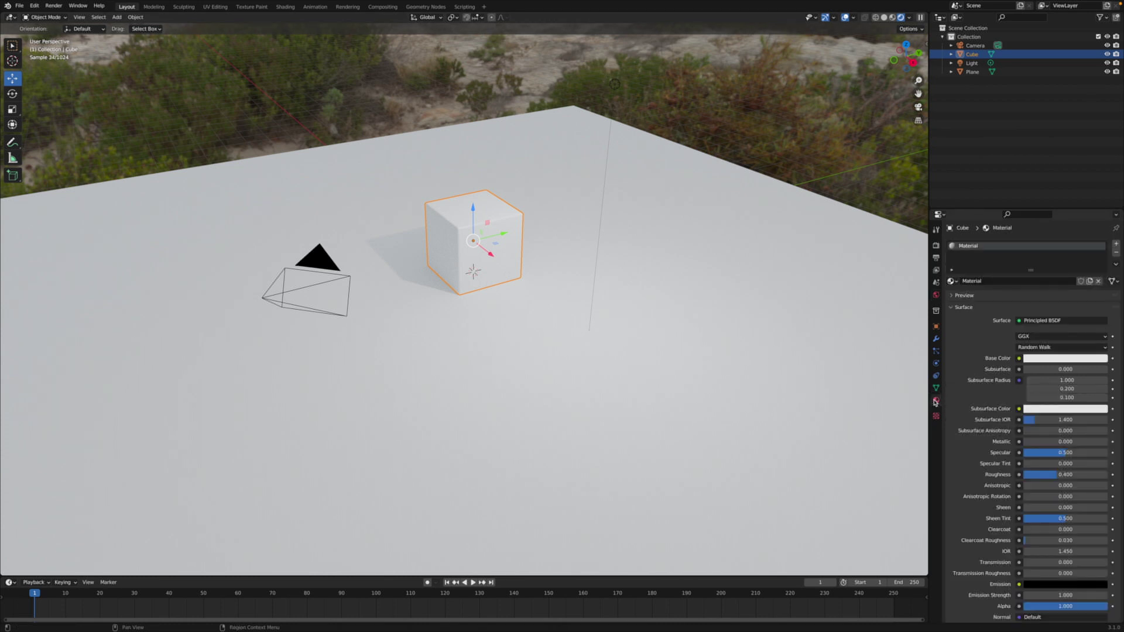
left_click(1039, 360)
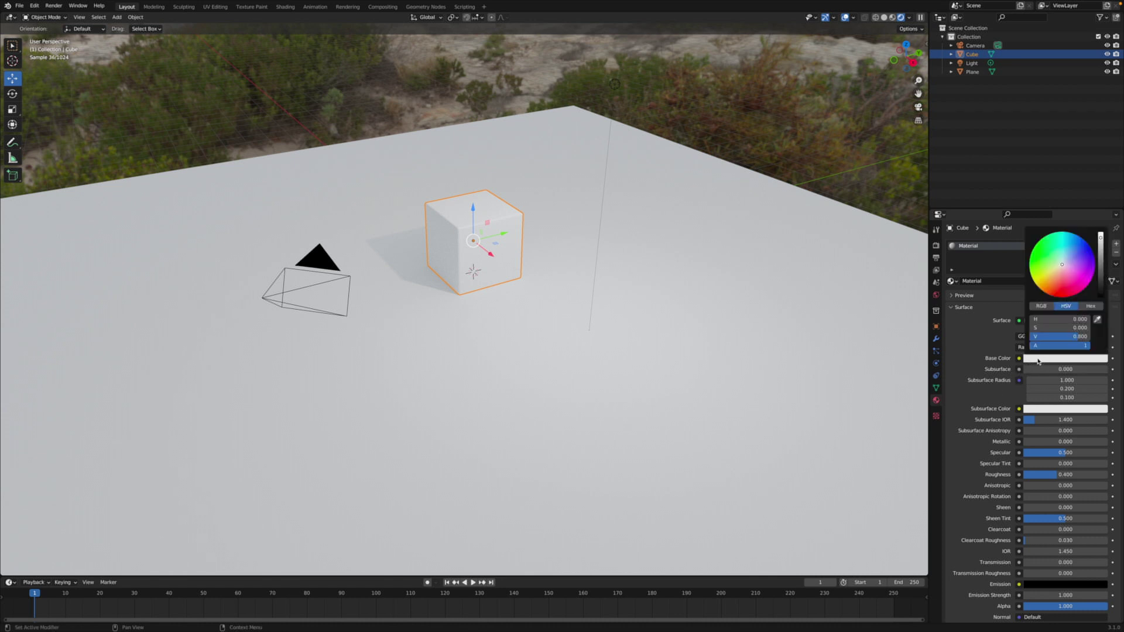
left_click(1054, 288)
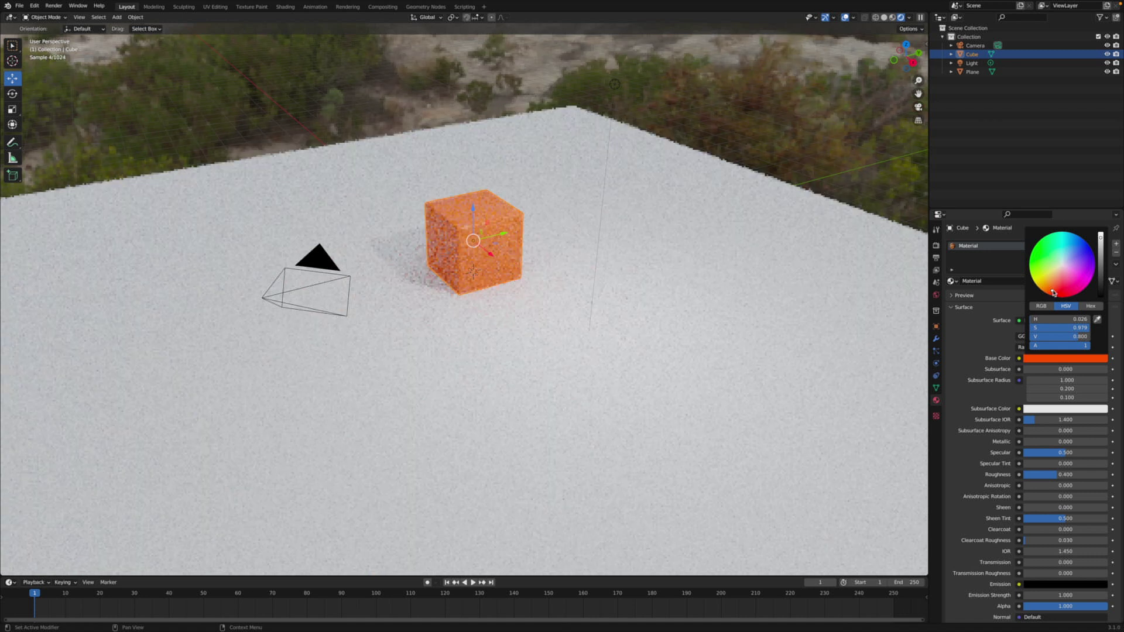
left_click_drag(1102, 238, 1101, 248)
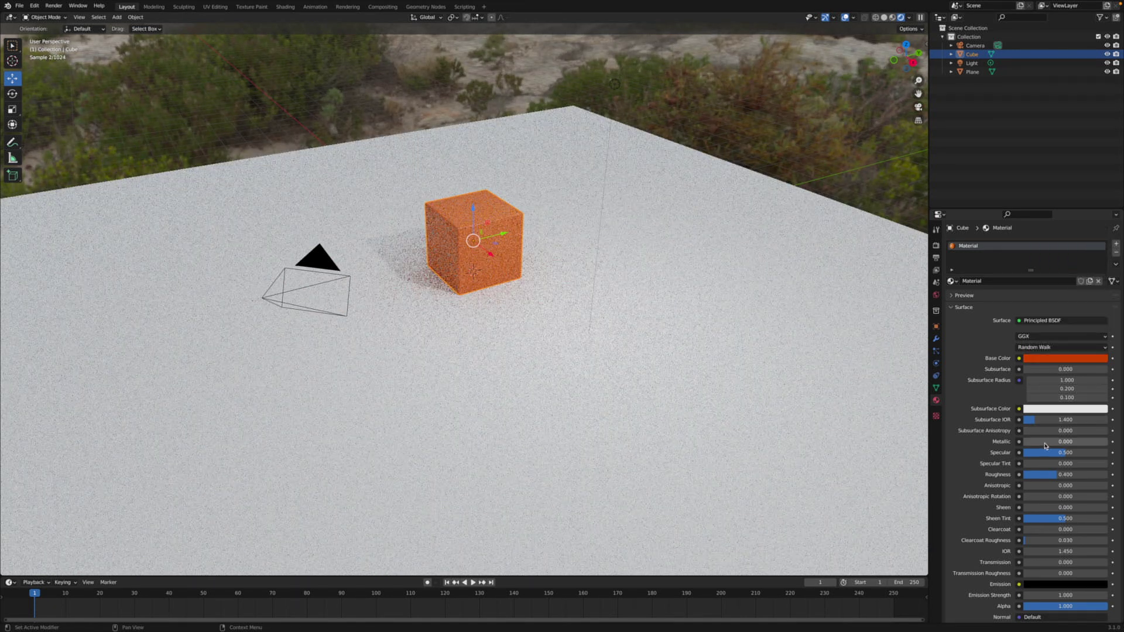
- Set the material's Metallic to 0.539 and Roughness to 0.587
left_click_drag(1042, 441, 1090, 441)
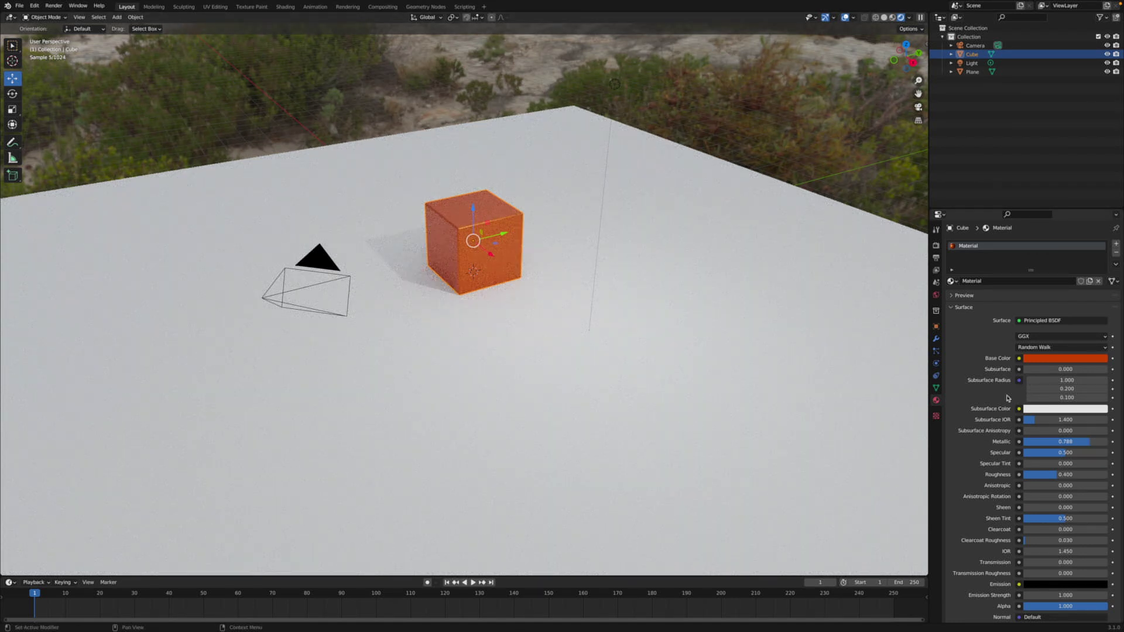
left_click_drag(1076, 447, 1074, 447)
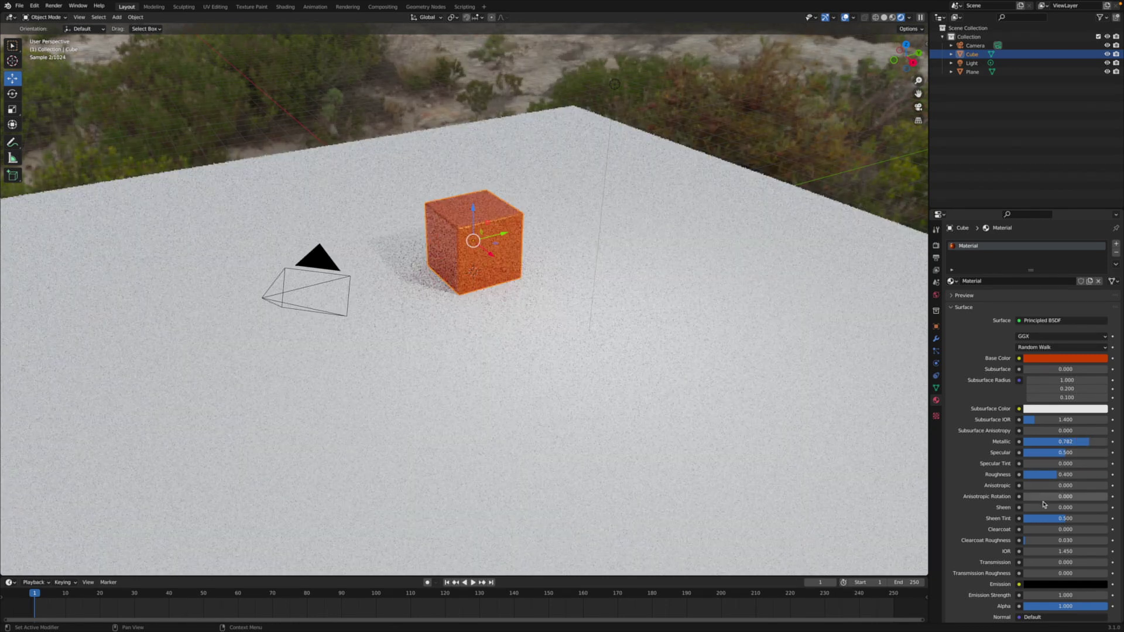
left_click_drag(1063, 474, 1072, 445)
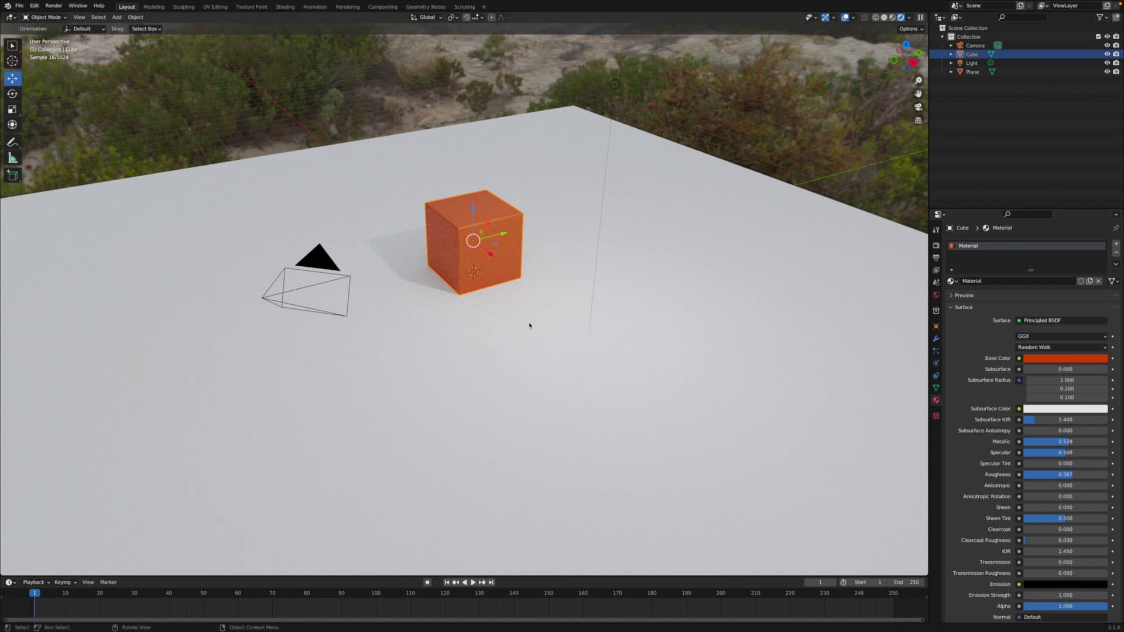
middle_click_drag(530, 326, 641, 93)
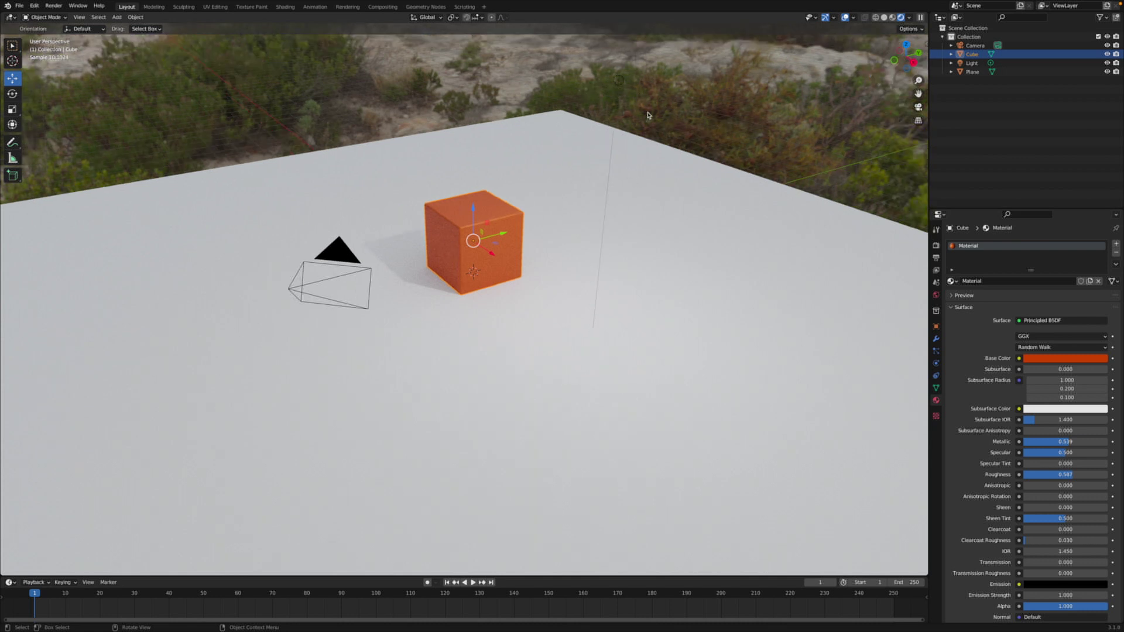
- Delete the point light from the scene
left_click(618, 81)
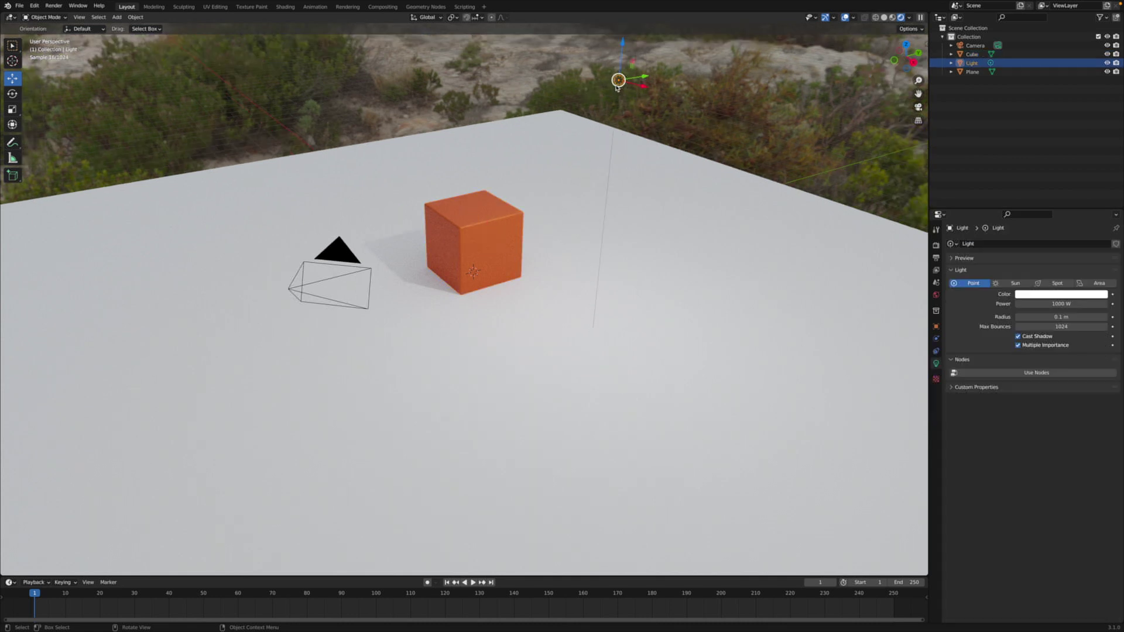
right_click(618, 82)
left_click(572, 157)
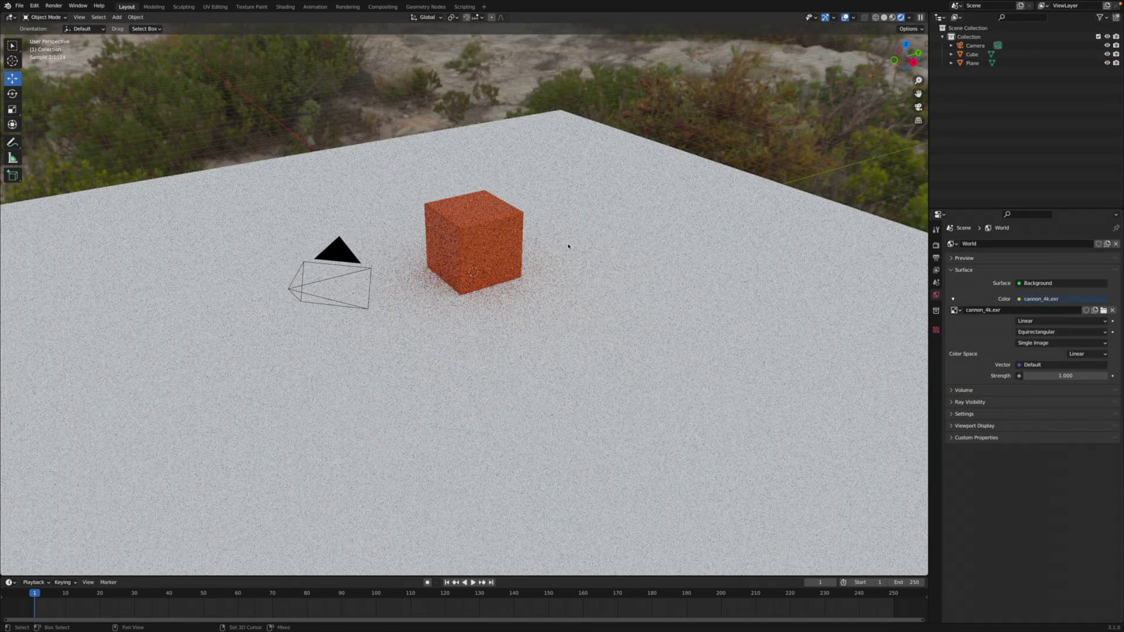
- Bring up the Shift+A Add menu, then select the orange cube
key("shift+a")
mouse_move(568, 246)
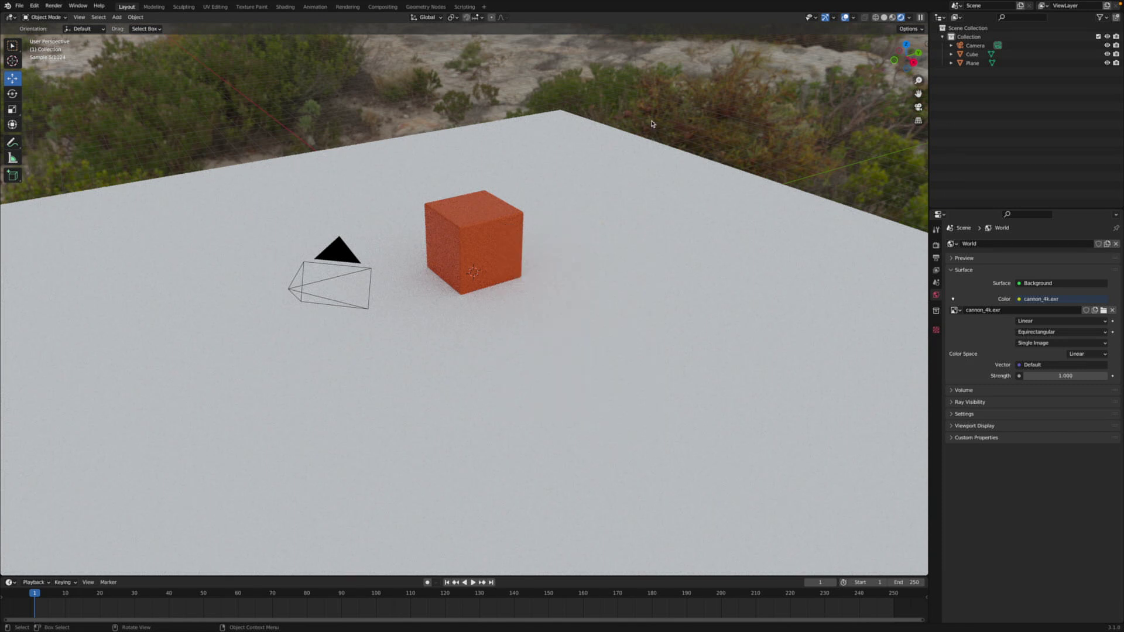
left_click(495, 234)
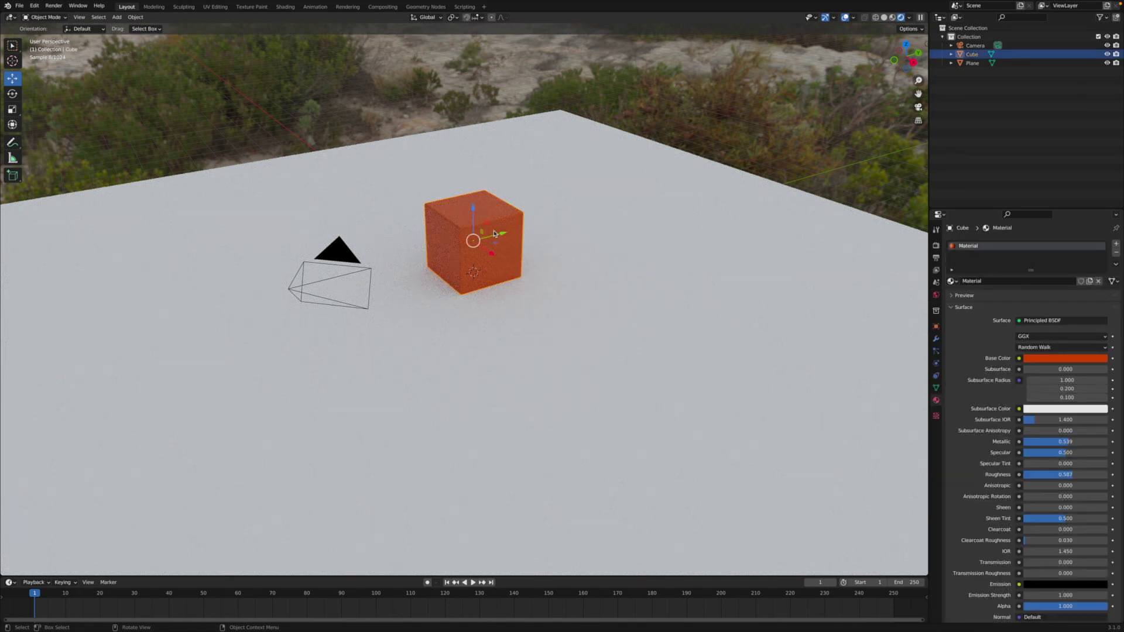
- Duplicate the cube beside the original and change the shared base colour to blue
key("shift+d")
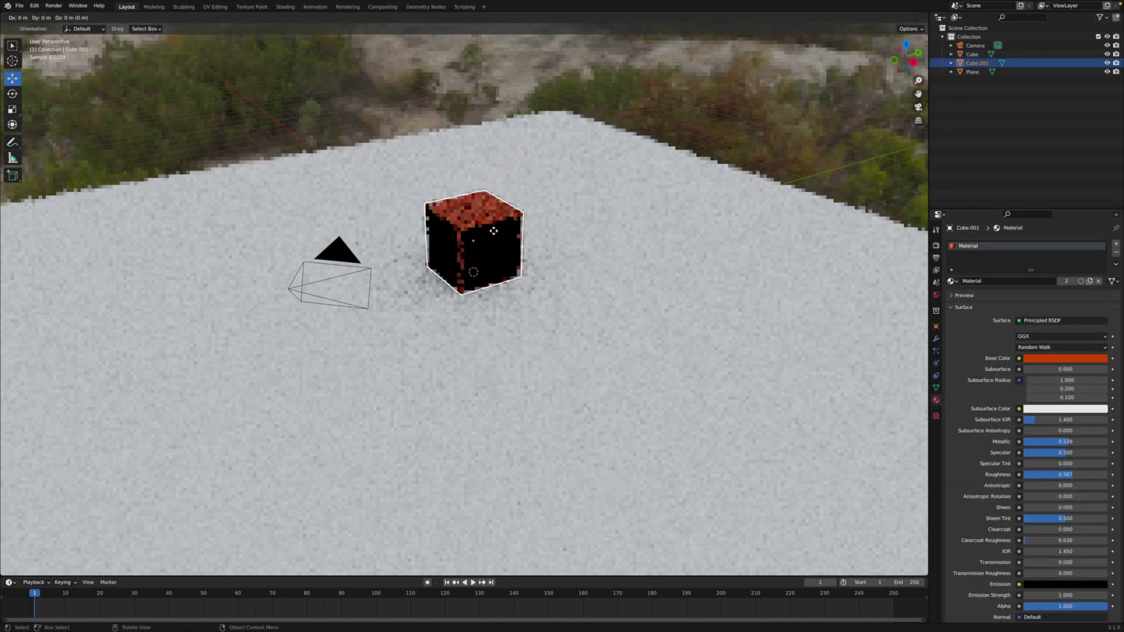
left_click(592, 239)
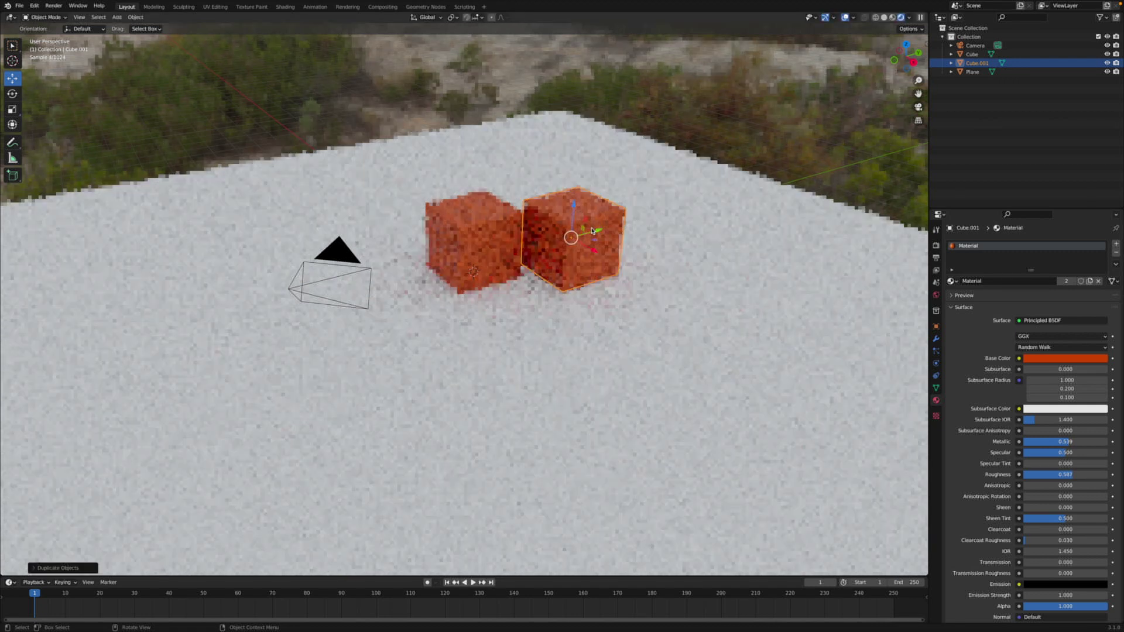
left_click(1049, 359)
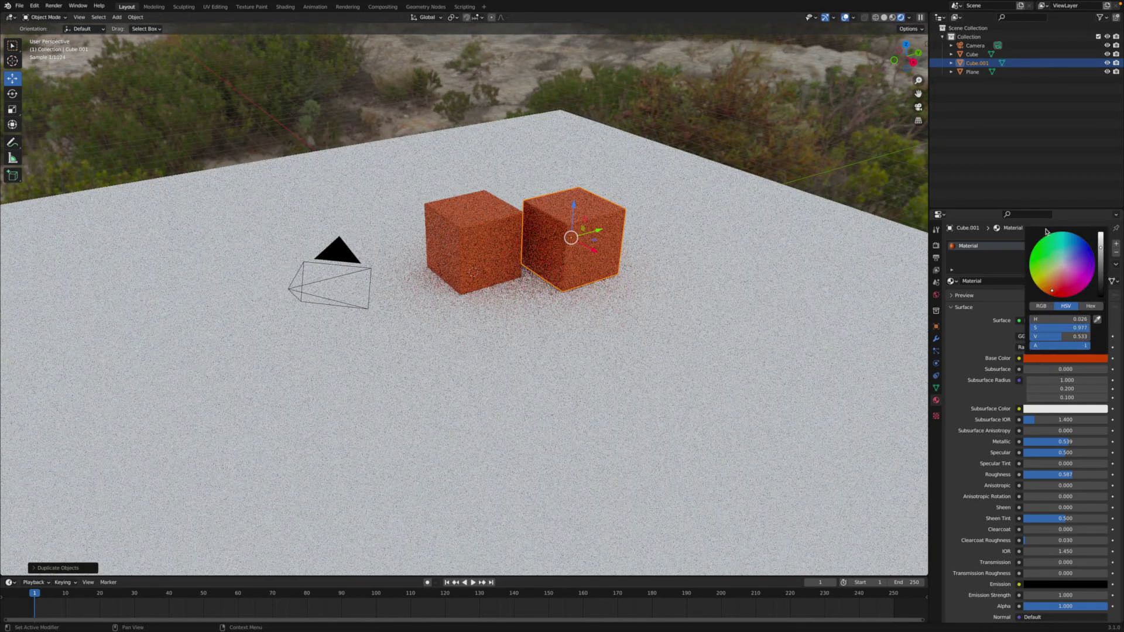
left_click(1076, 244)
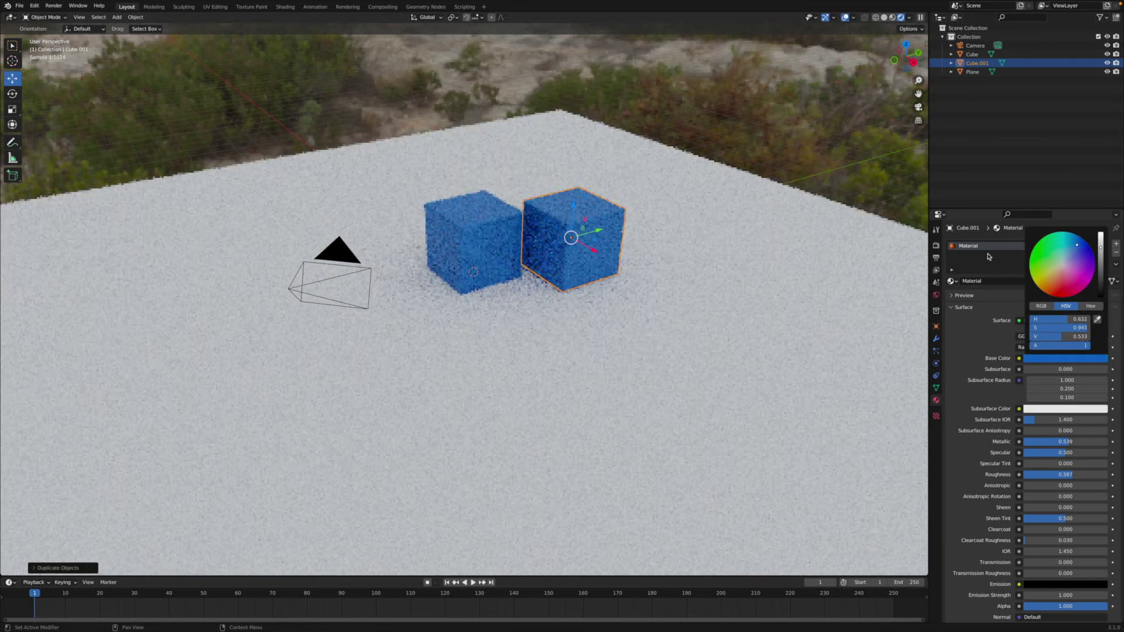
left_click(758, 136)
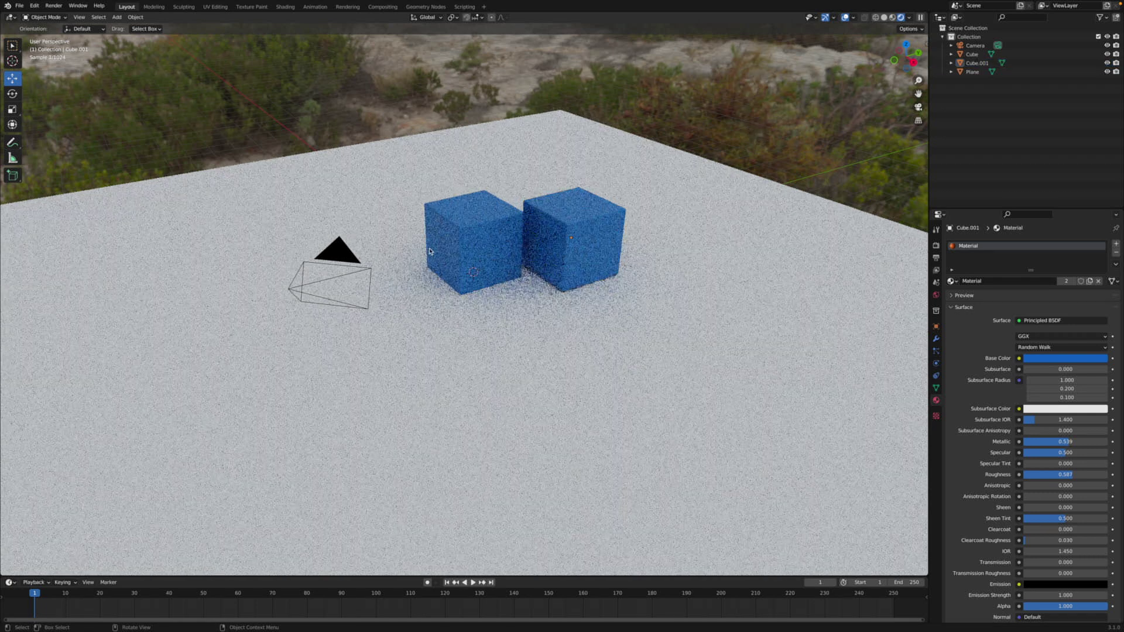
- Replace Cube.001's shared material with a new Material.001 coloured orange-red
left_click(537, 254)
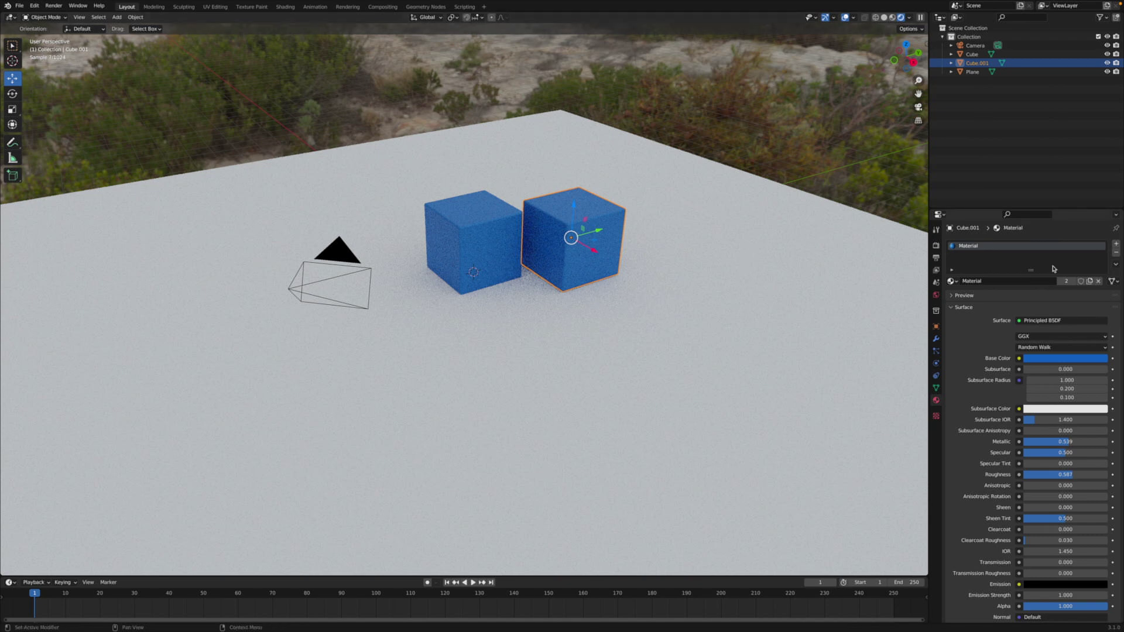
left_click(1116, 255)
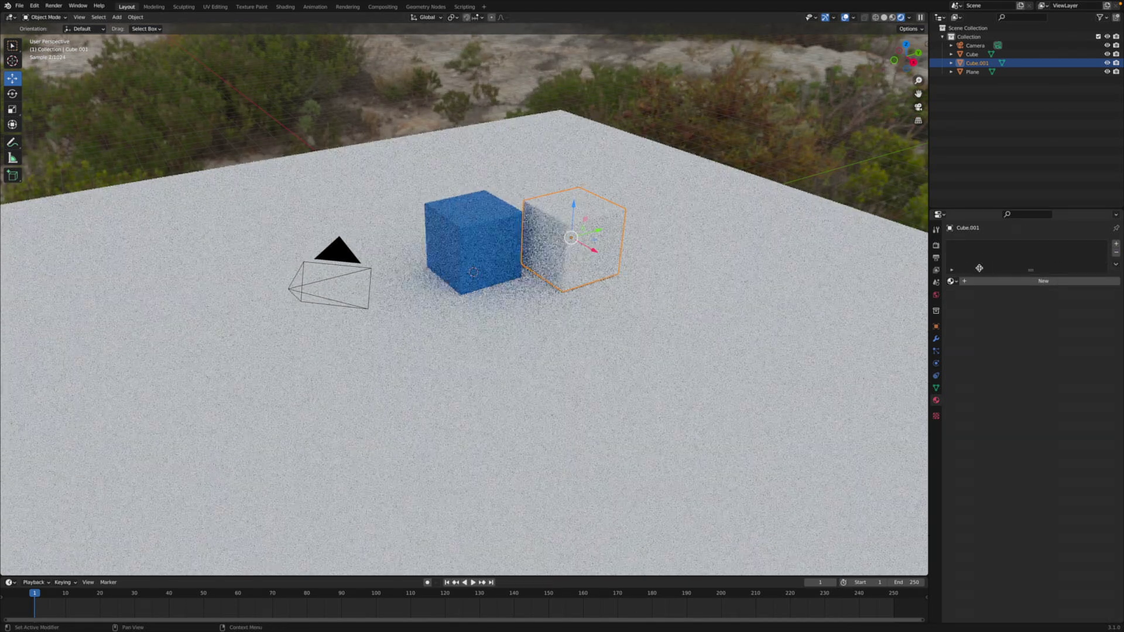
left_click(994, 281)
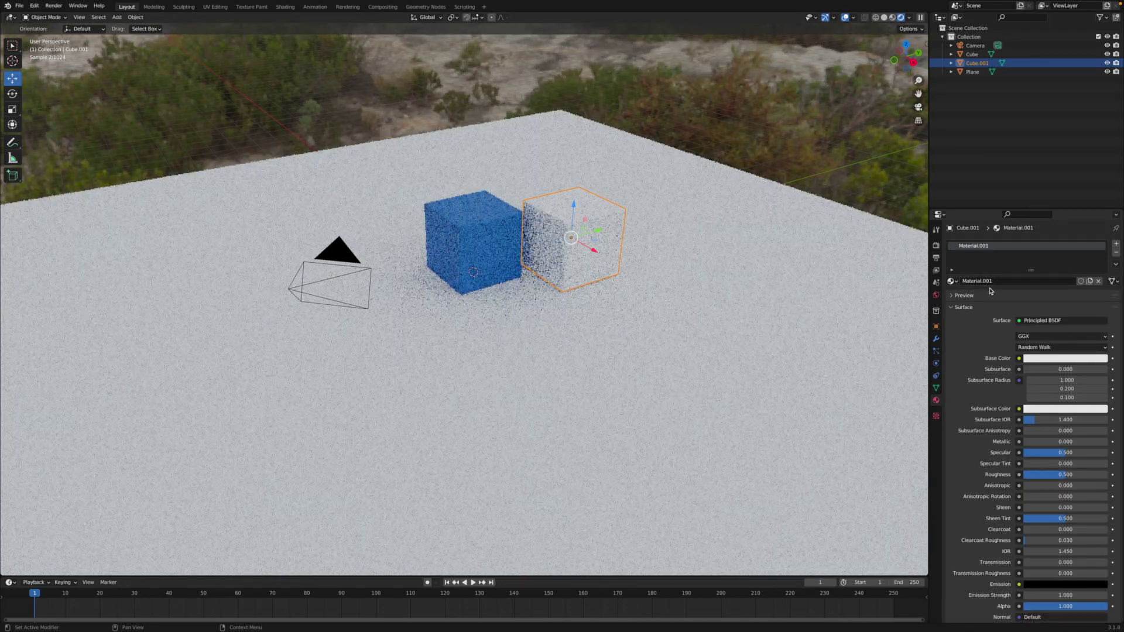
left_click(1061, 359)
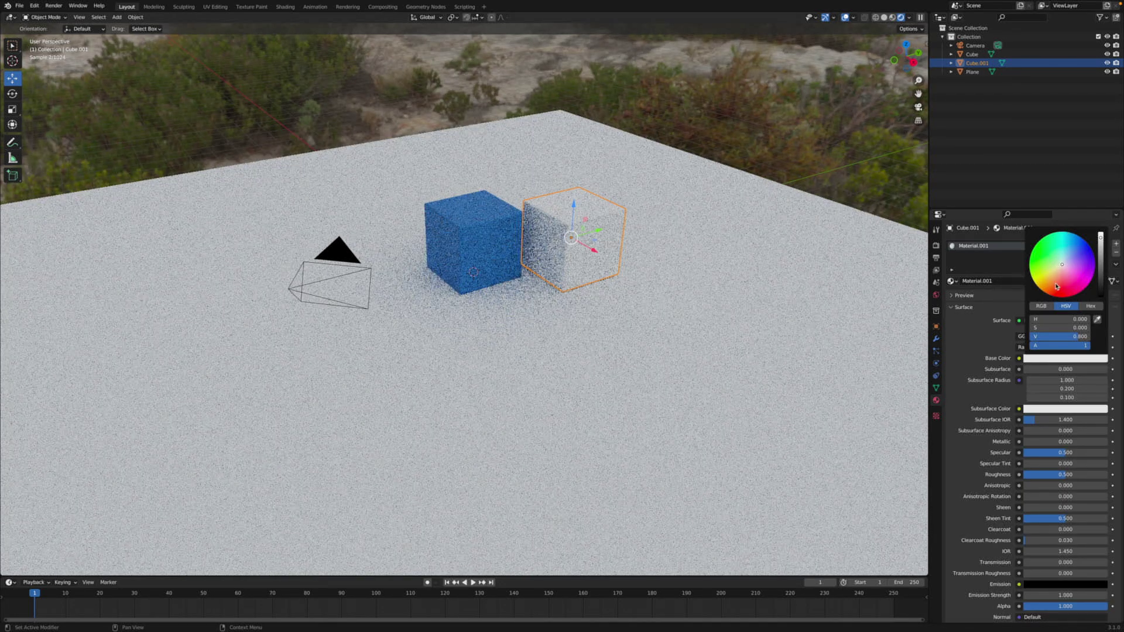
left_click_drag(1058, 286, 1050, 293)
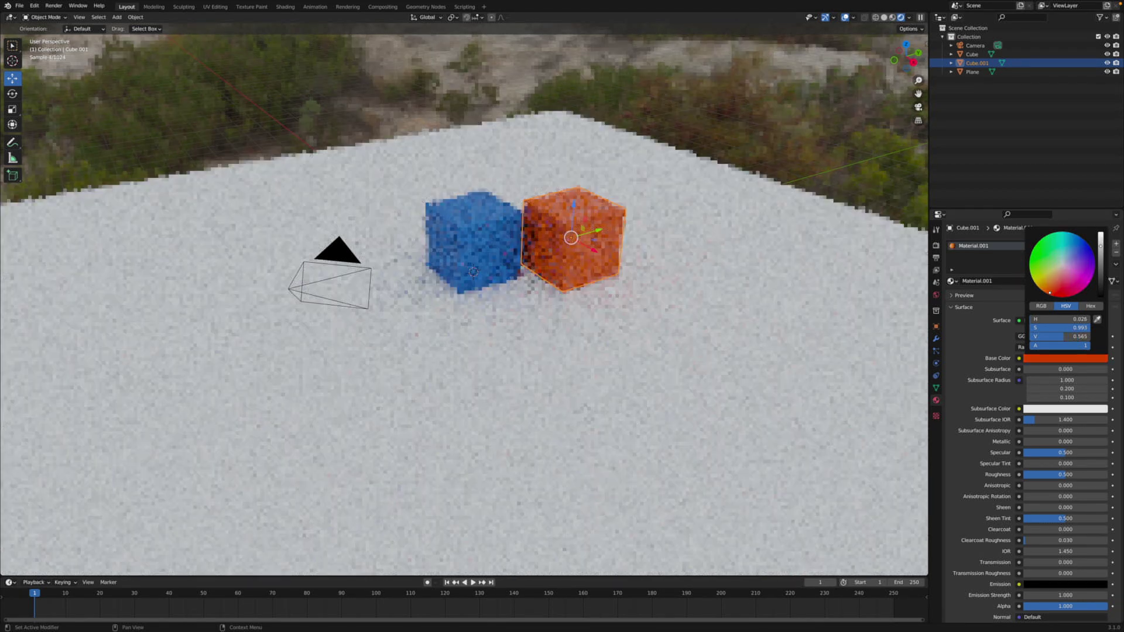
left_click(785, 161)
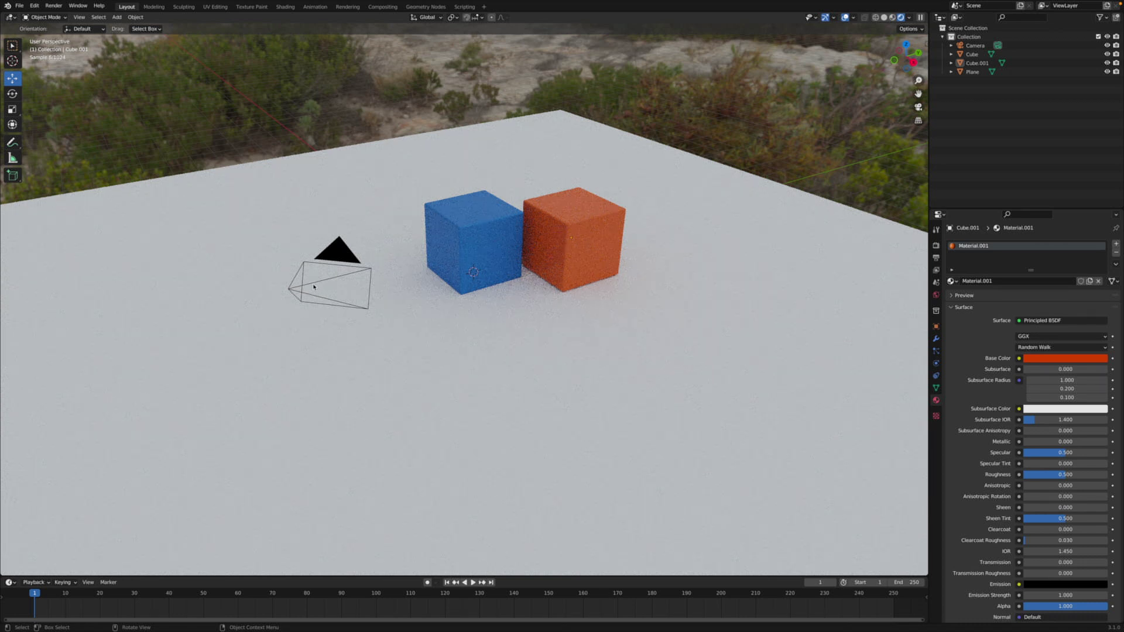
- Enter camera view, enable Lock Camera to View, and orbit to frame both cubes closer
key("KP_0")
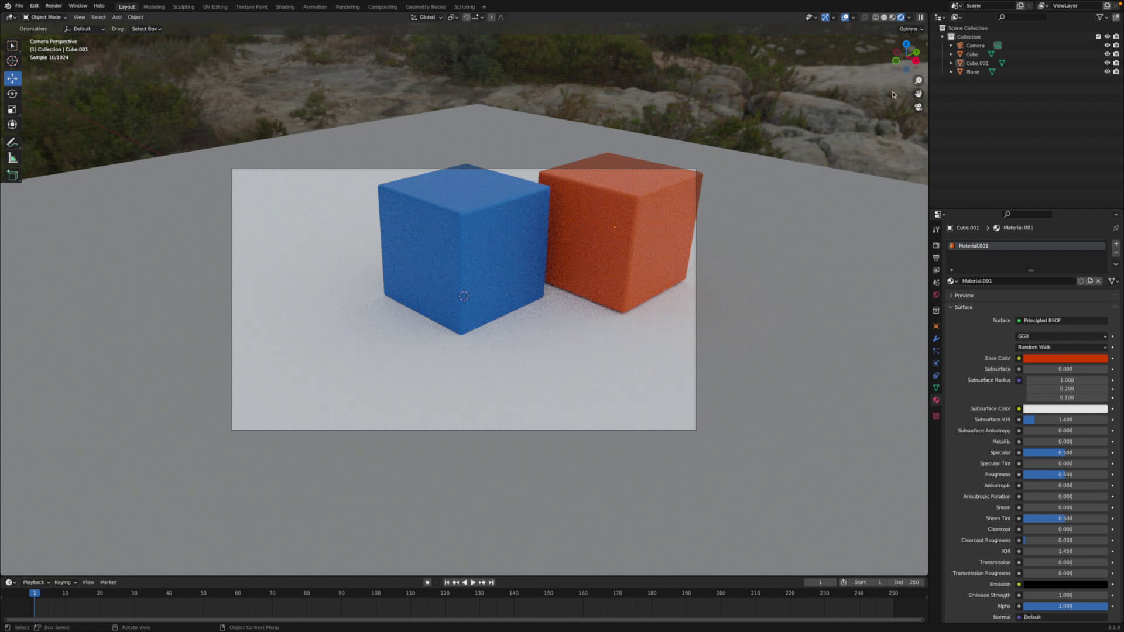
left_click(975, 46)
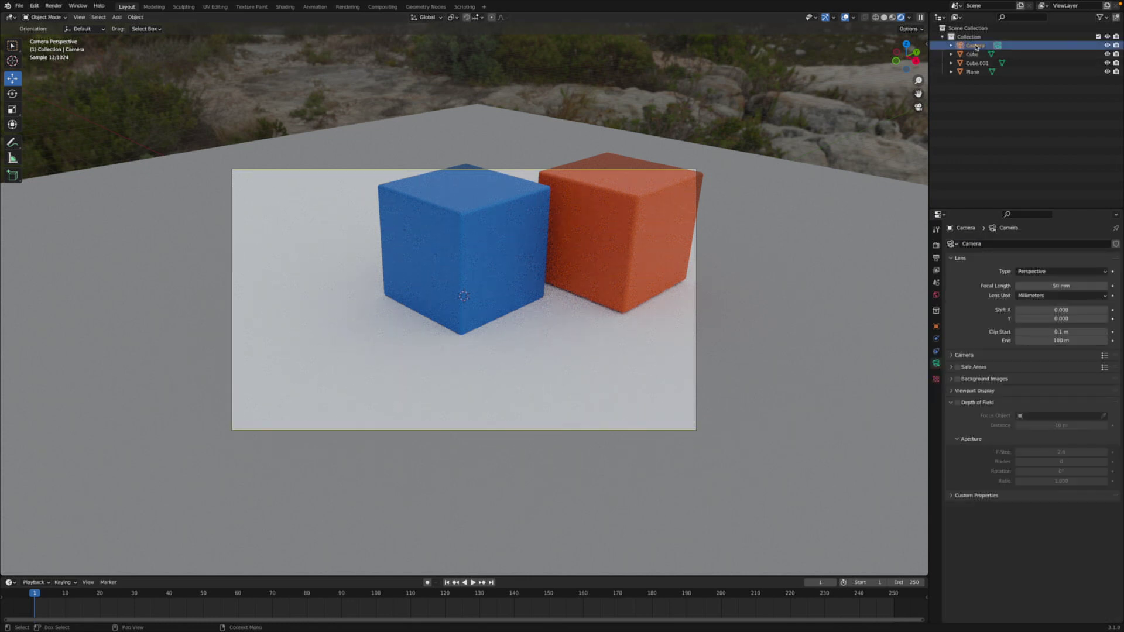
key("n")
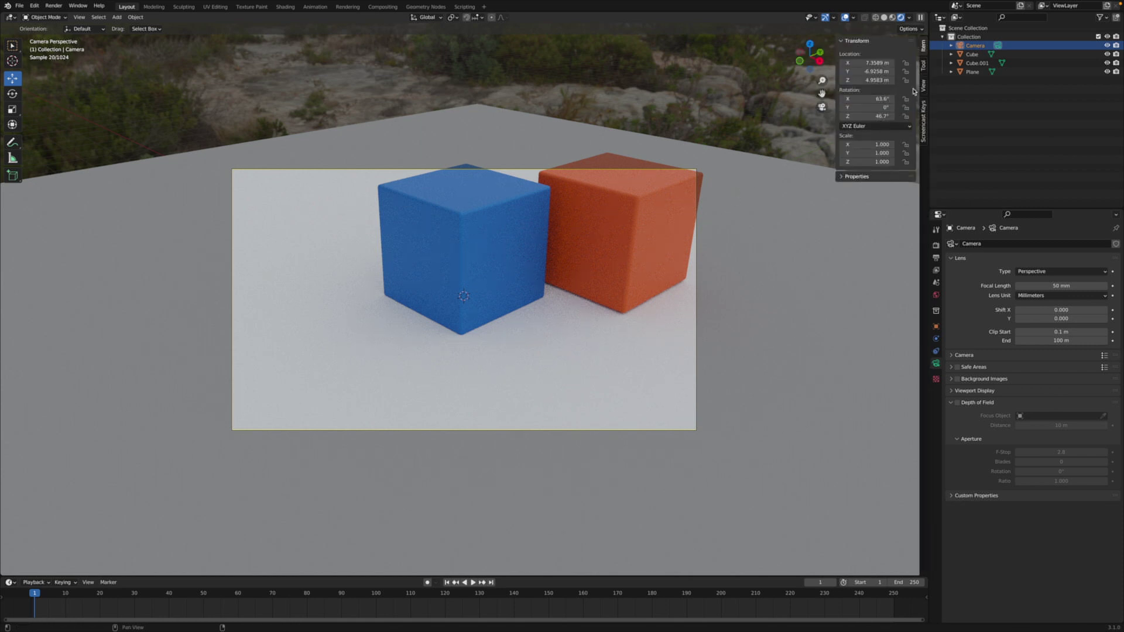
left_click(924, 86)
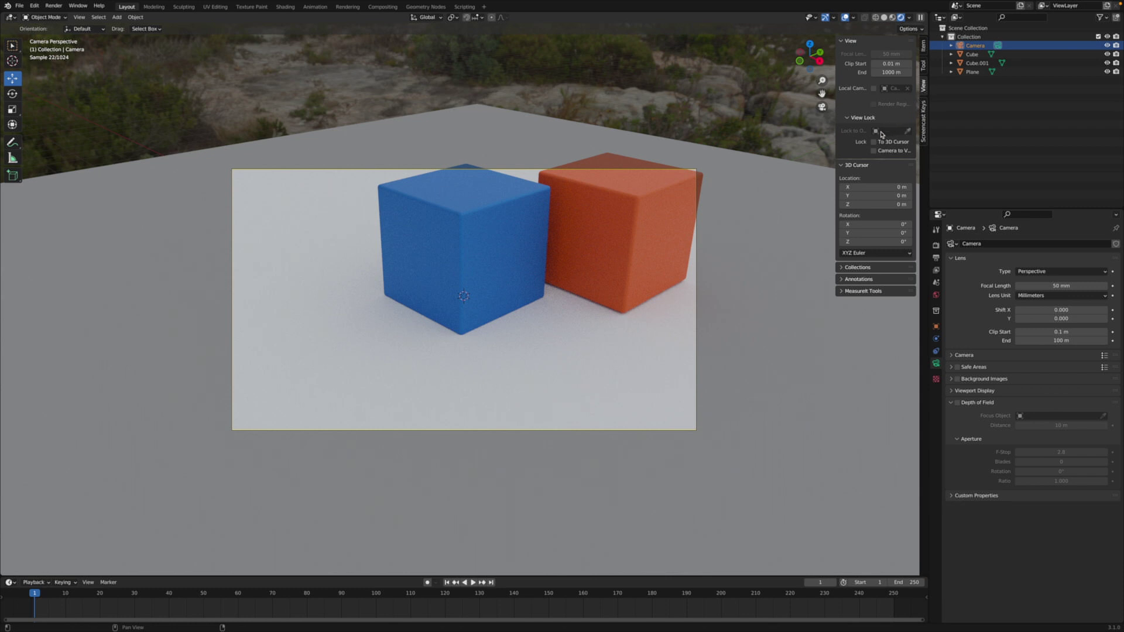
left_click(875, 152)
middle_click_drag(729, 219, 629, 266)
- Move the floor plane horizontally with Z locked, then slightly refine the camera framing
left_click(384, 149)
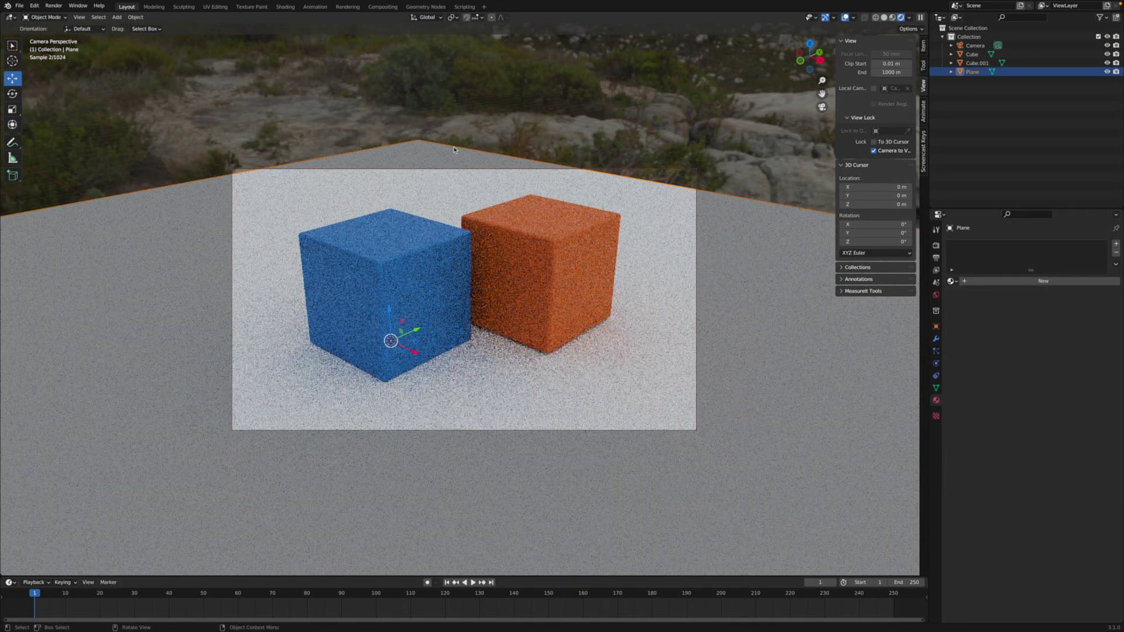
key("g")
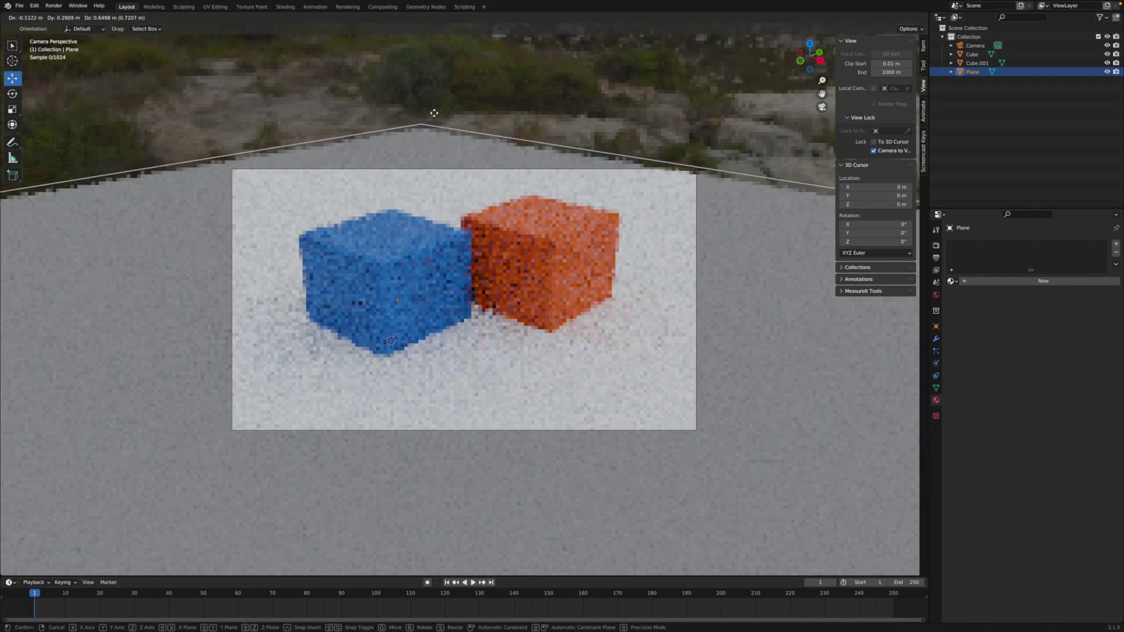
key("Escape")
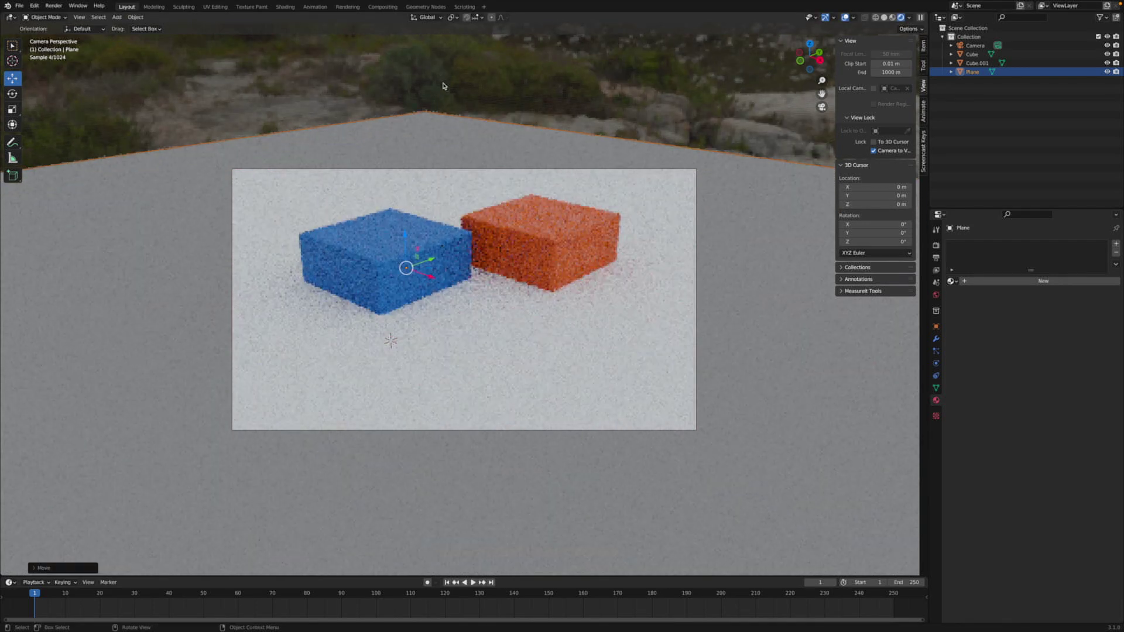
key("g")
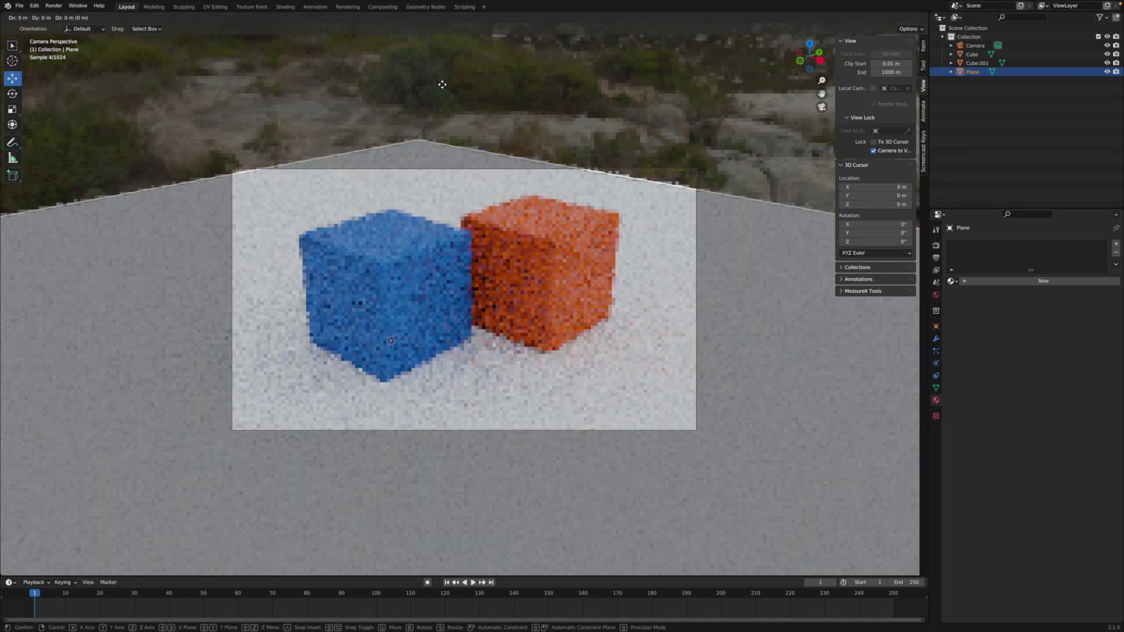
key("shift+z")
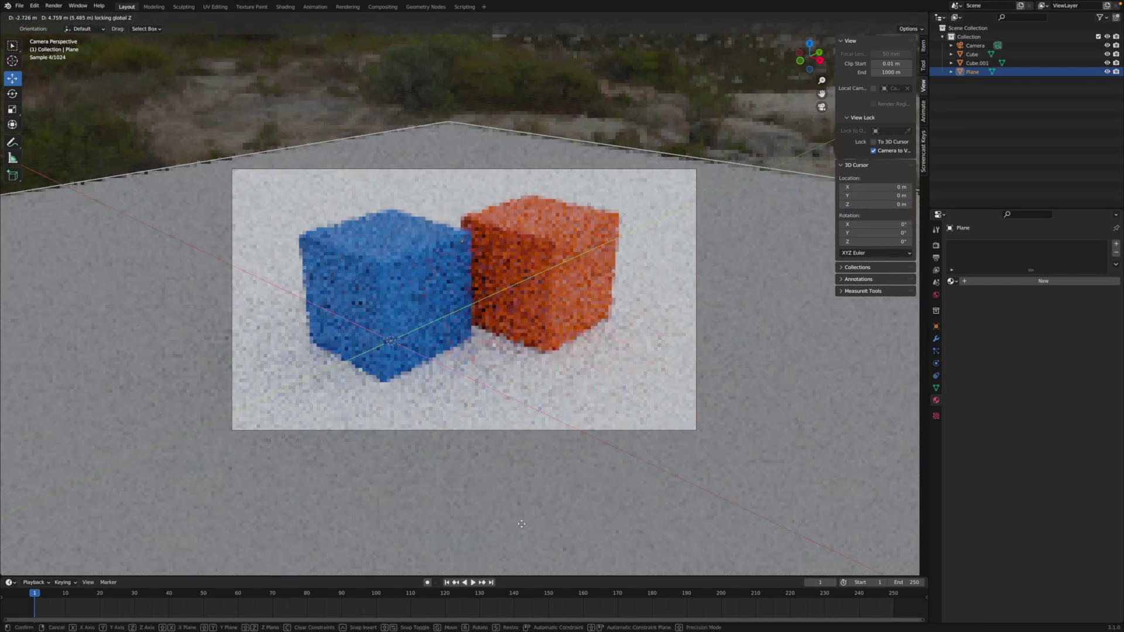
left_click(541, 496)
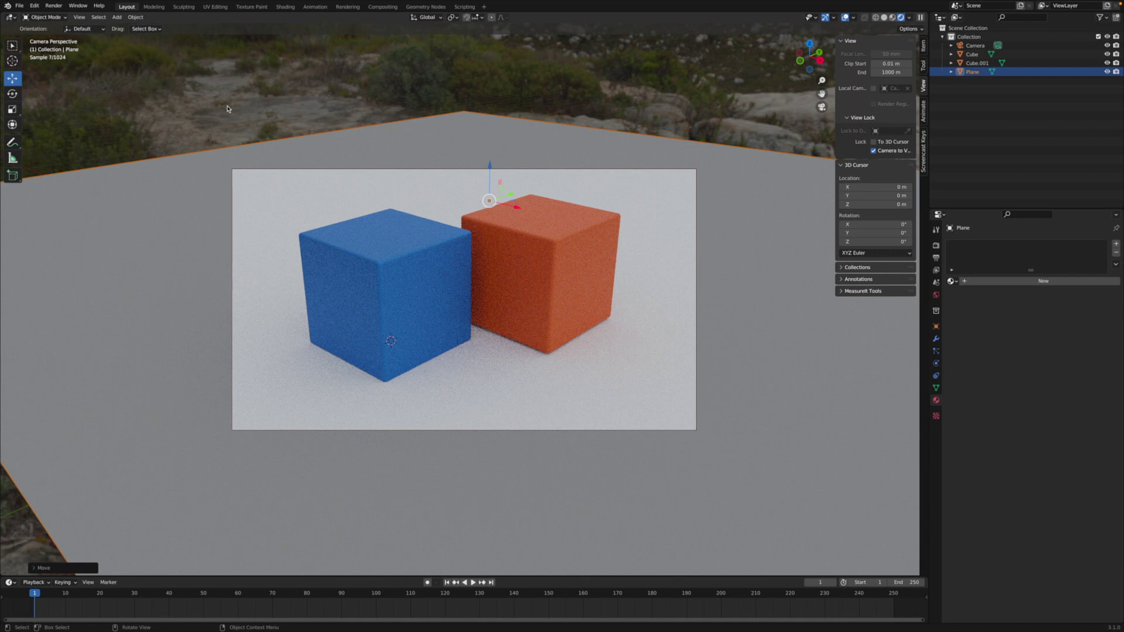
mouse_move(601, 112)
middle_mouse_down()
mouse_move(561, 113)
mouse_move(599, 113)
middle_mouse_up()
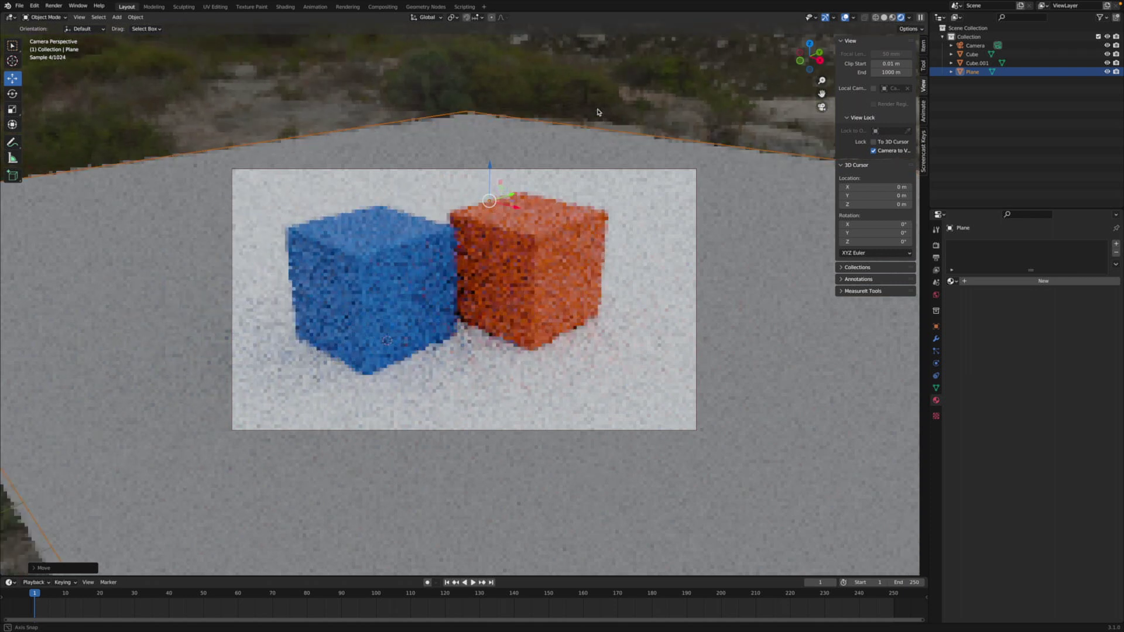
- Turn on Transparent in the Render Properties Film panel
left_click(936, 247)
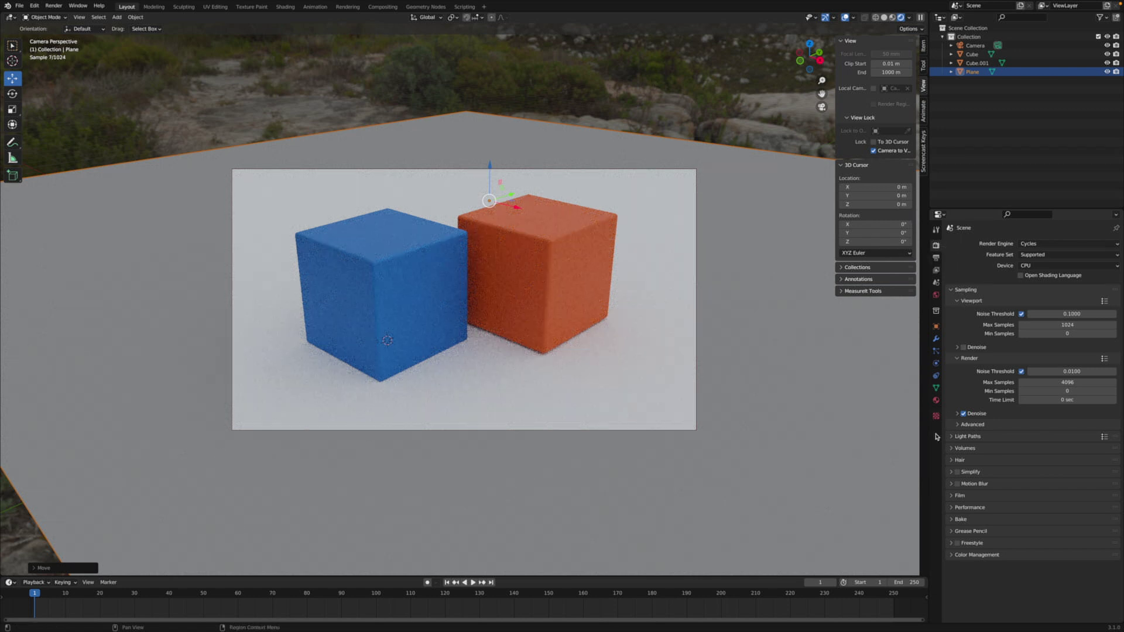
left_click(951, 496)
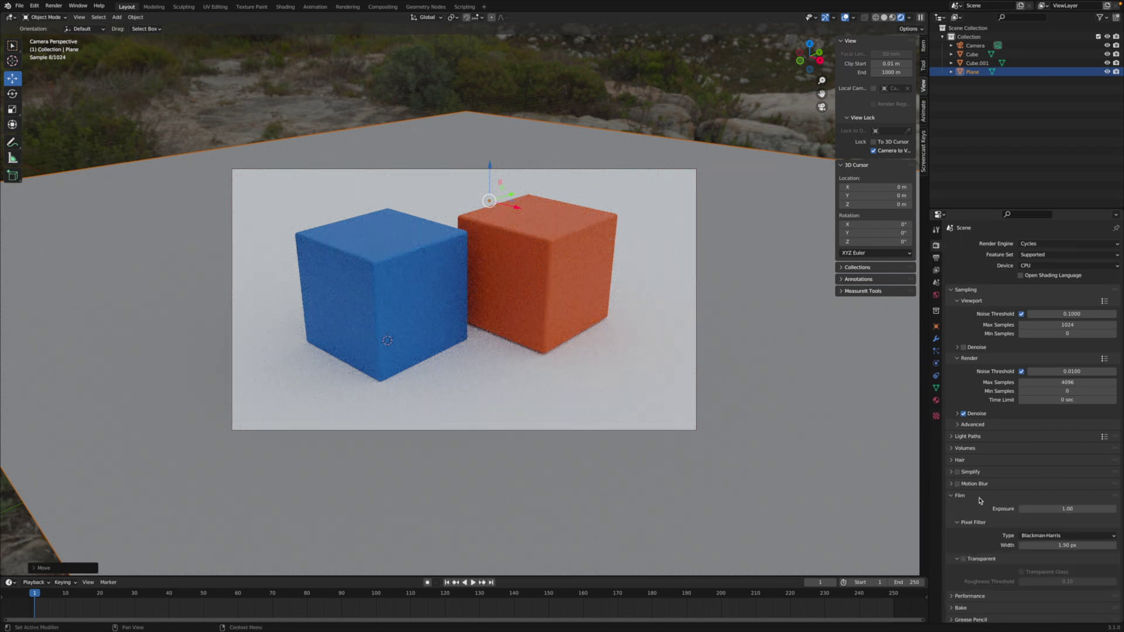
scroll(979, 504, "down", 1)
left_click(964, 533)
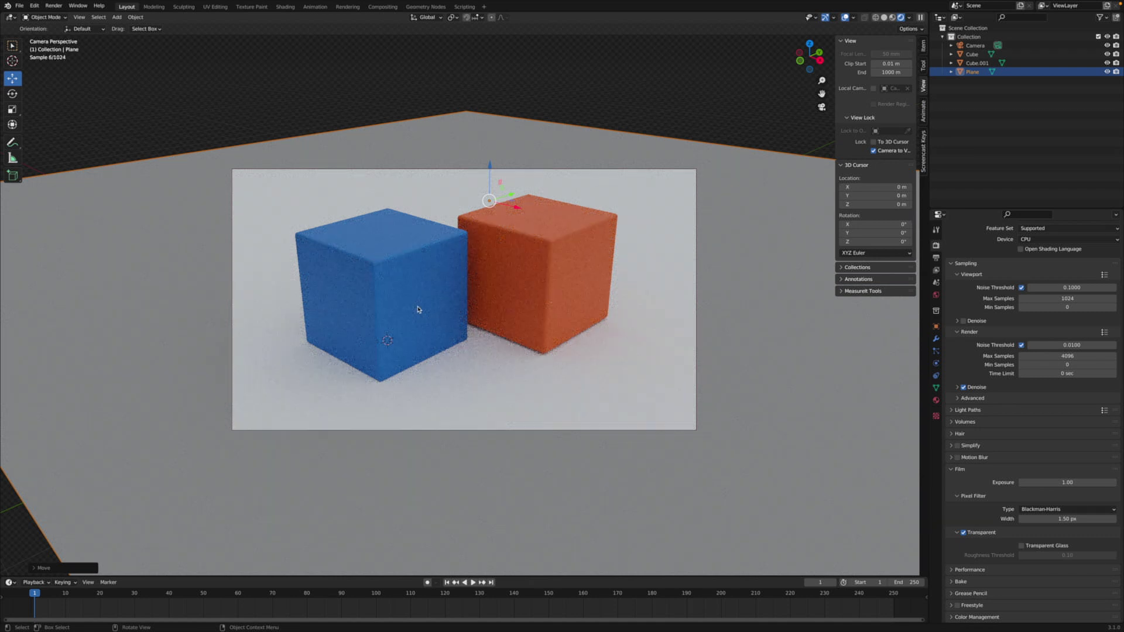
- Nudge the orange cube slightly, then hide the floor plane with H
left_click(512, 310)
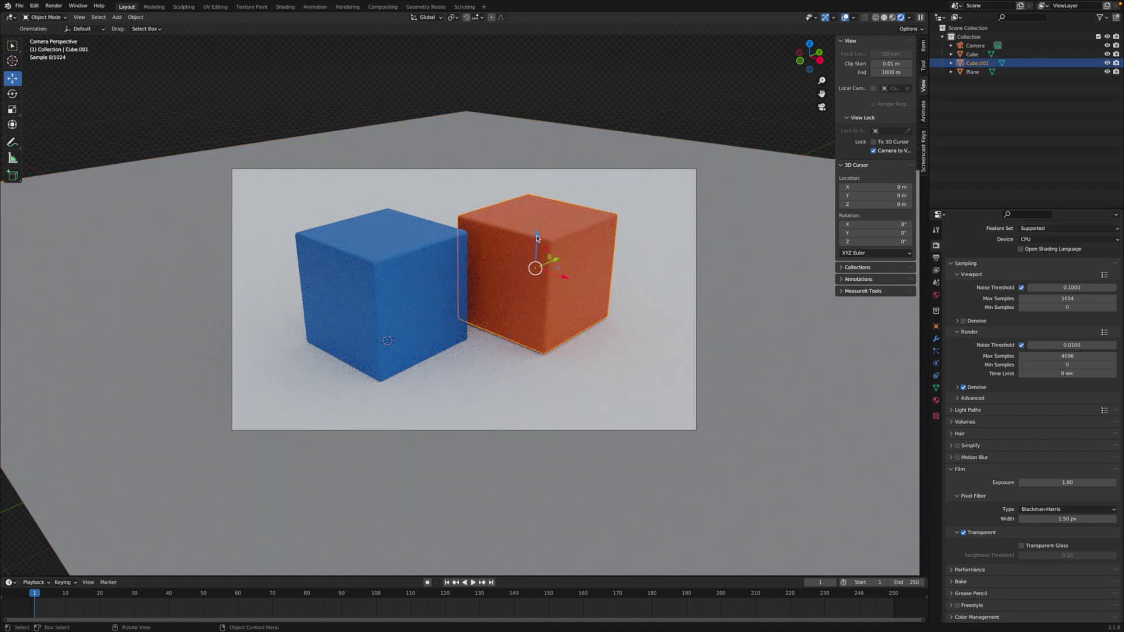
left_click_drag(537, 237, 538, 236)
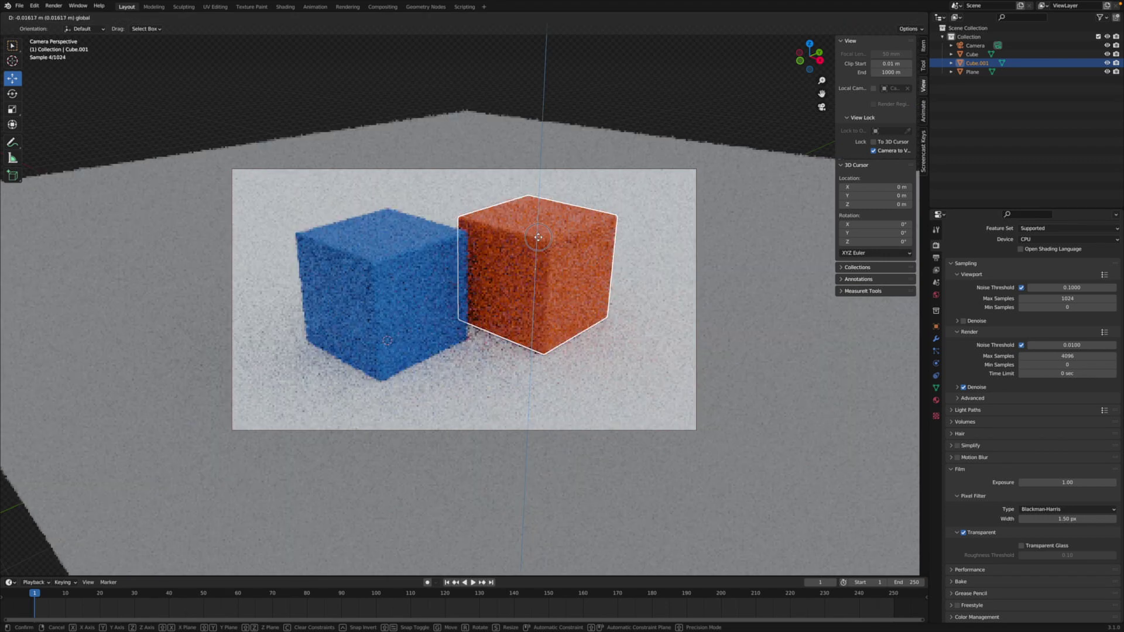
left_click(503, 140)
key("h")
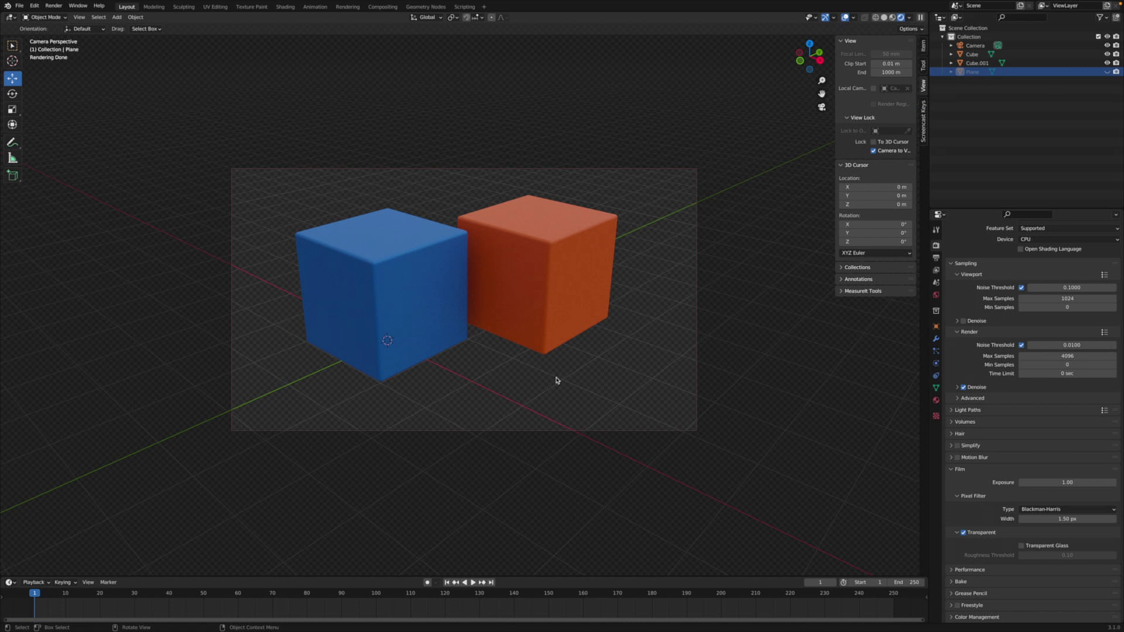
- Set the output path to the Desktop folder and the PNG colour mode to RGBA
left_click(936, 260)
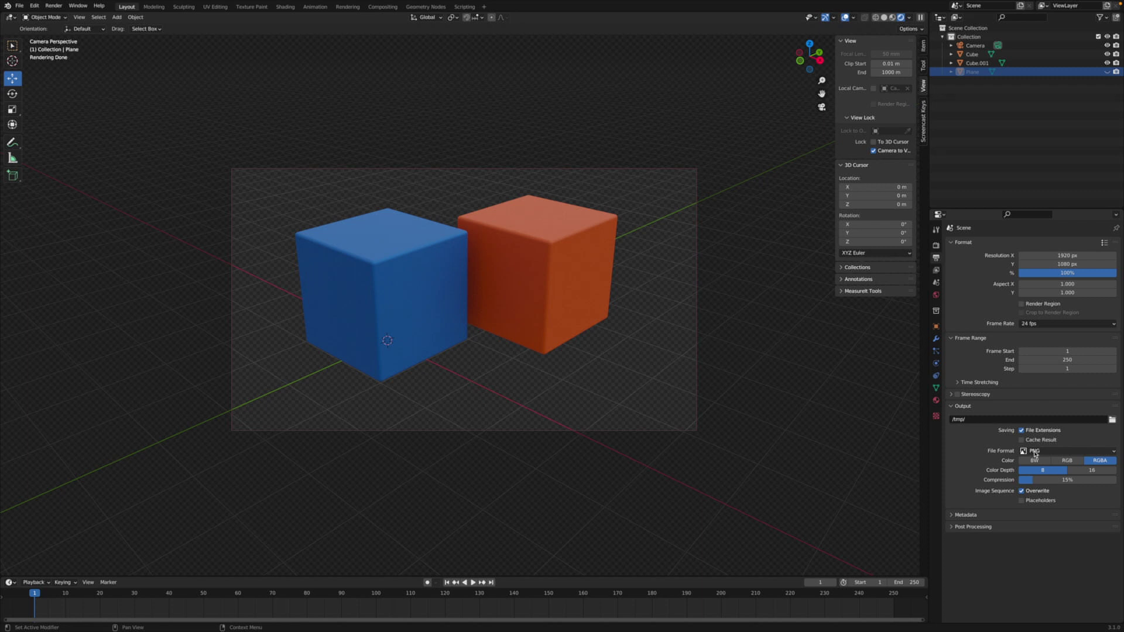
left_click(971, 420)
left_click(1111, 420)
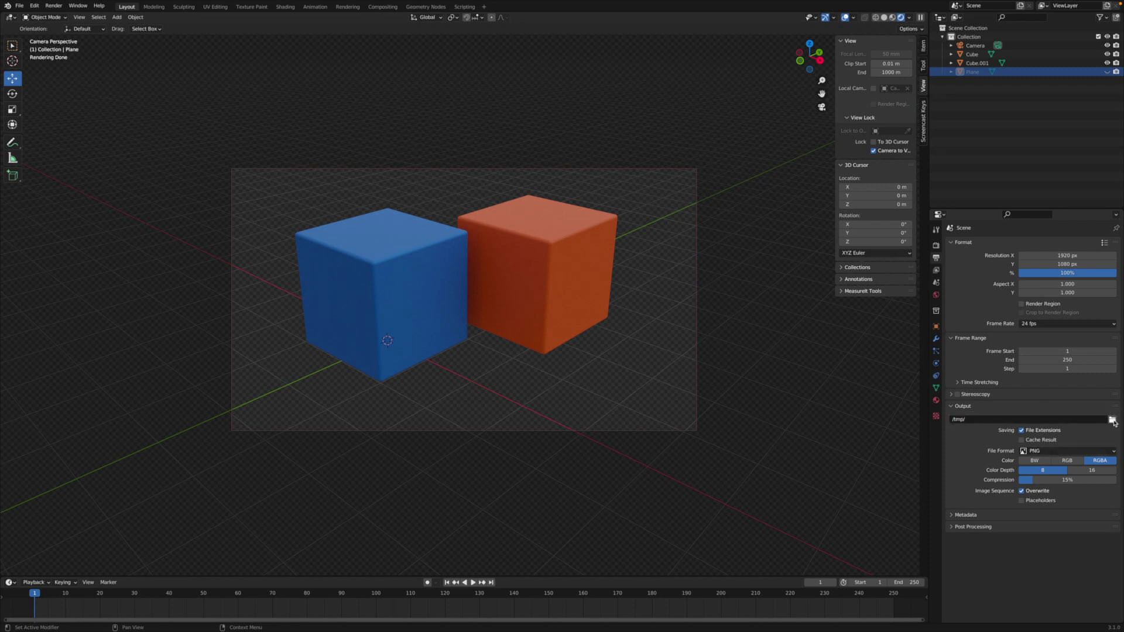
left_click(979, 420)
left_click(1112, 420)
left_click(1069, 463)
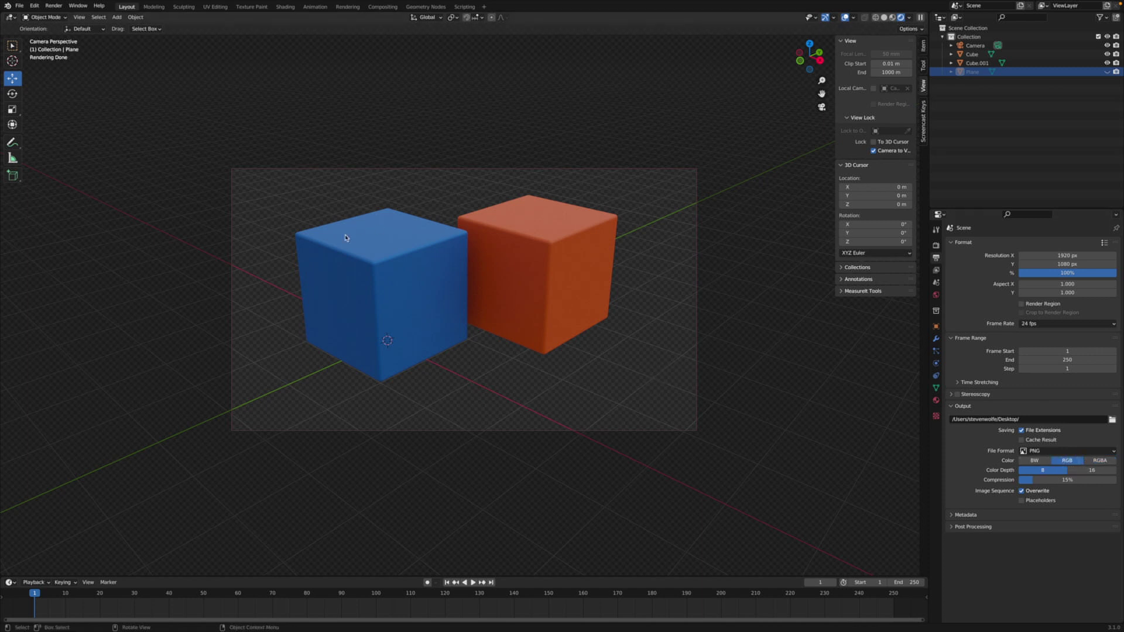
left_click(1098, 463)
- Glance at the Render menu, then return to the Cycles sampling settings in Render Properties
left_click(54, 6)
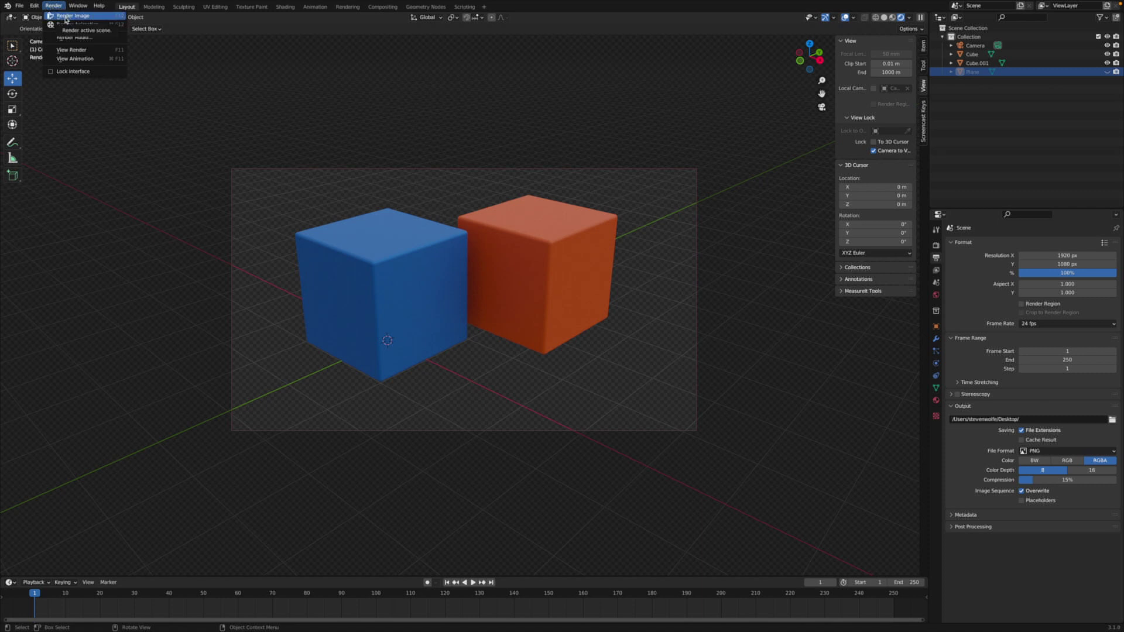
key("F12")
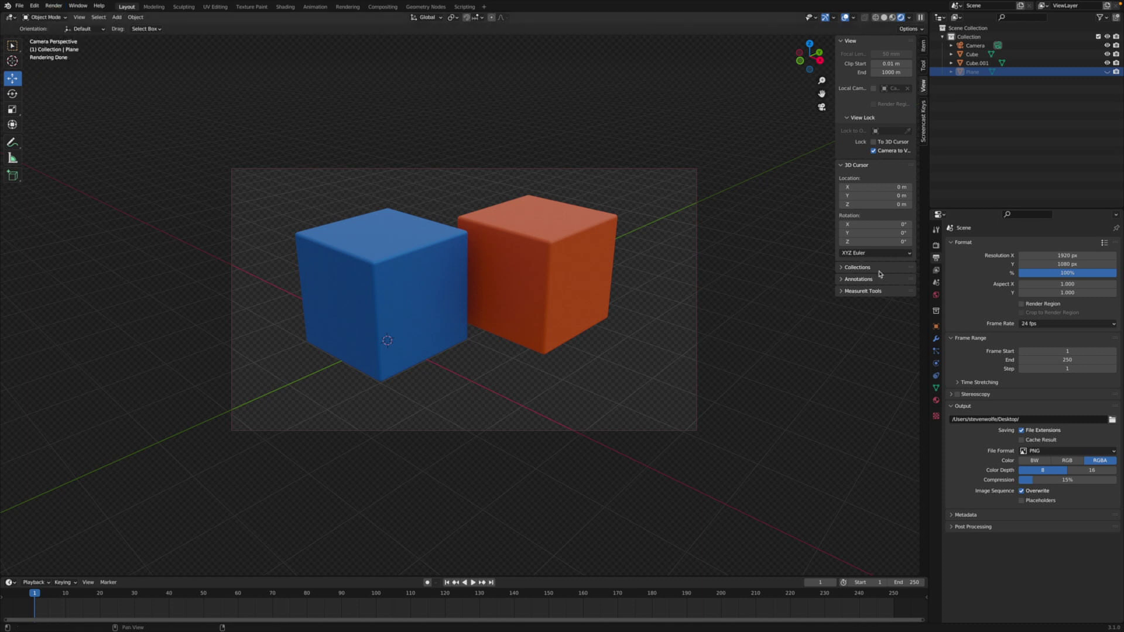
left_click(936, 247)
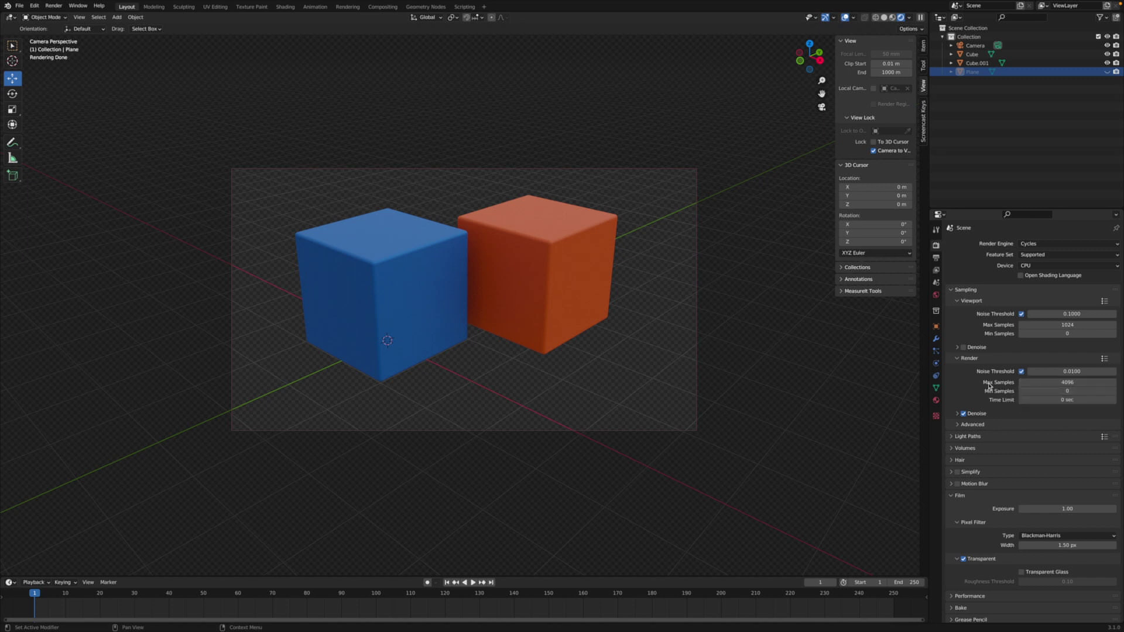
- Lower render Max Samples from 4096 to 64 and enable Viewport Denoise
left_click(1040, 383)
type("64")
key("Return")
left_click(971, 349)
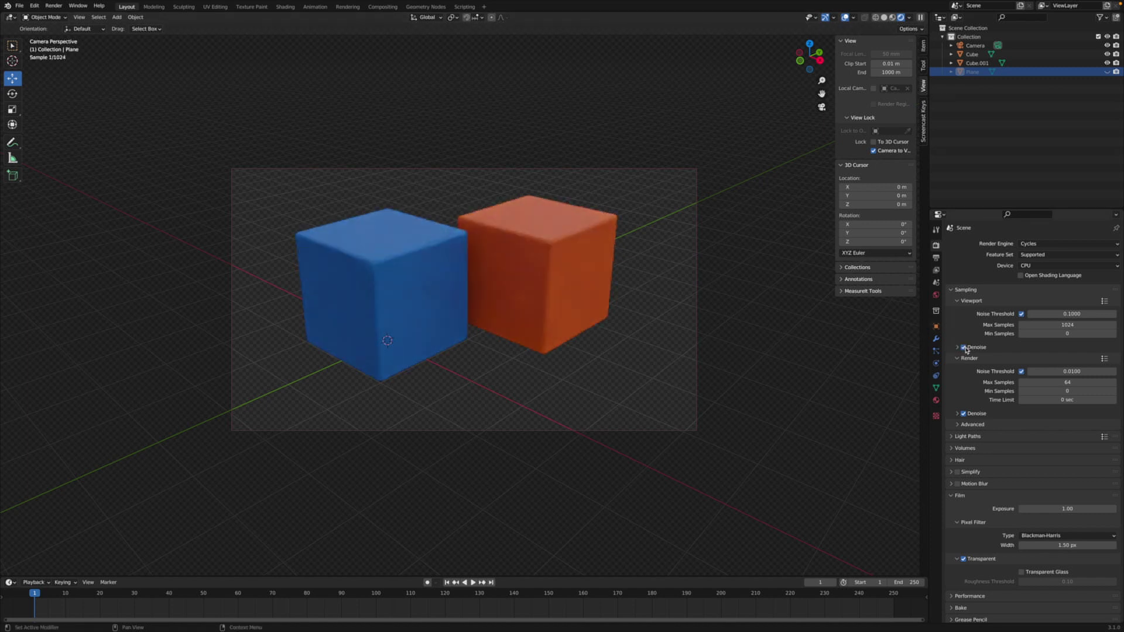